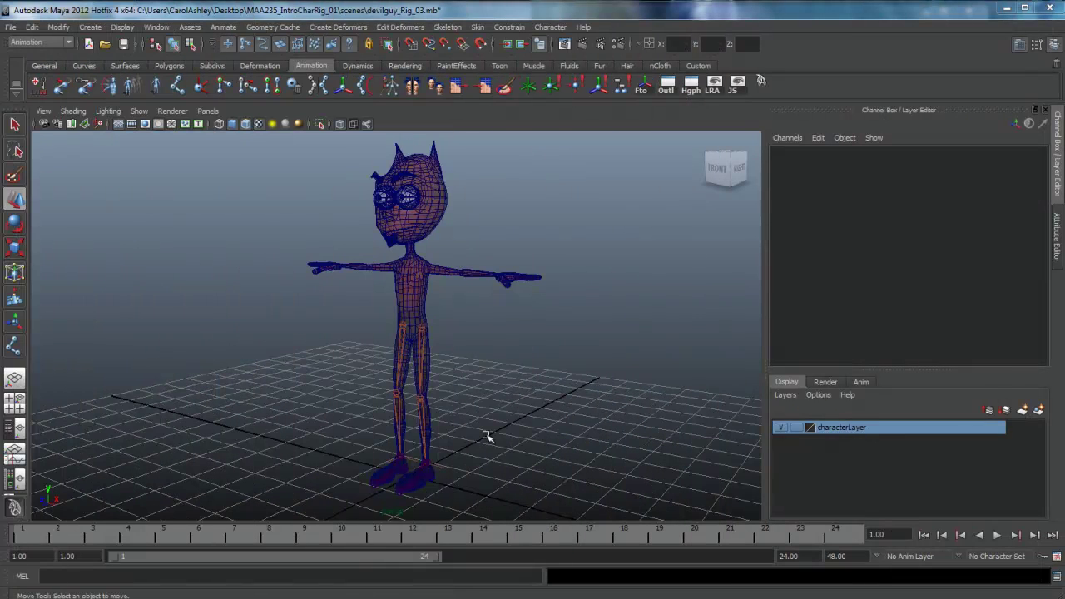
Step: Select the left reverse-foot ankle joint rl_lt_ankle01 and add the IK handle ik_lt_leg01 to the selection
right_click_drag(368, 469, 562, 466, "alt")
middle_click_drag(540, 475, 530, 268, "alt")
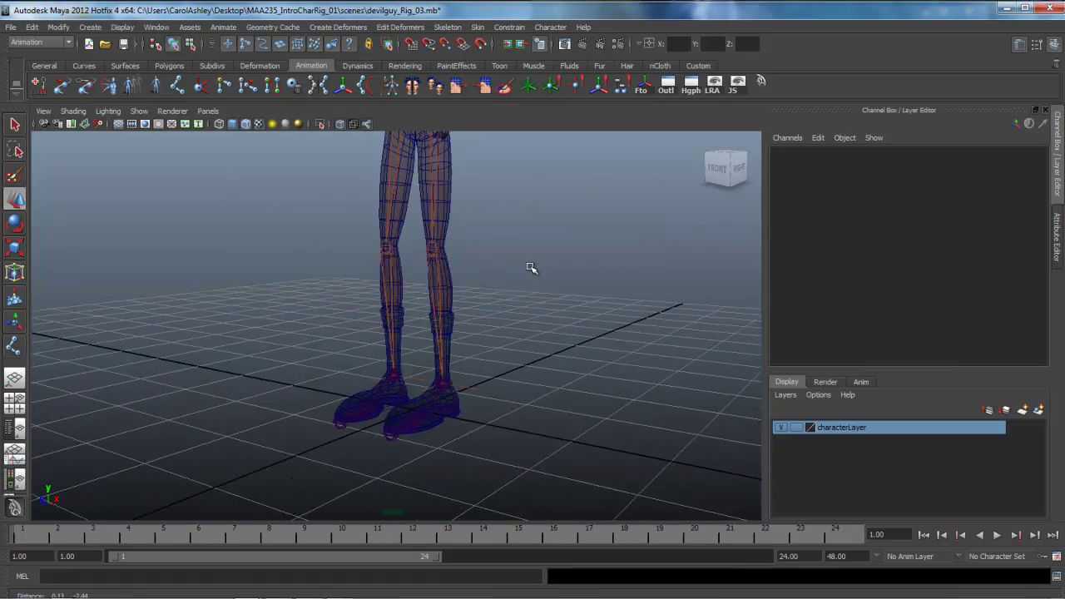
right_click_drag(283, 447, 486, 448, "alt")
middle_click_drag(483, 465, 480, 430, "alt")
left_click_drag(449, 462, 428, 437, "alt")
right_click_drag(441, 456, 541, 459, "alt")
left_click(535, 454)
left_click_drag(552, 479, 465, 478, "alt")
left_click_drag(403, 445, 511, 396, "alt")
mouse_move(451, 436)
left_mouse_down("alt")
mouse_move(442, 446)
mouse_move(468, 443)
mouse_move(433, 445)
left_mouse_up("alt")
left_click_drag(517, 417, 492, 413, "alt")
middle_click_drag(518, 402, 459, 425, "alt")
right_click_drag(383, 428, 523, 407, "alt")
middle_click_drag(428, 409, 414, 418, "alt")
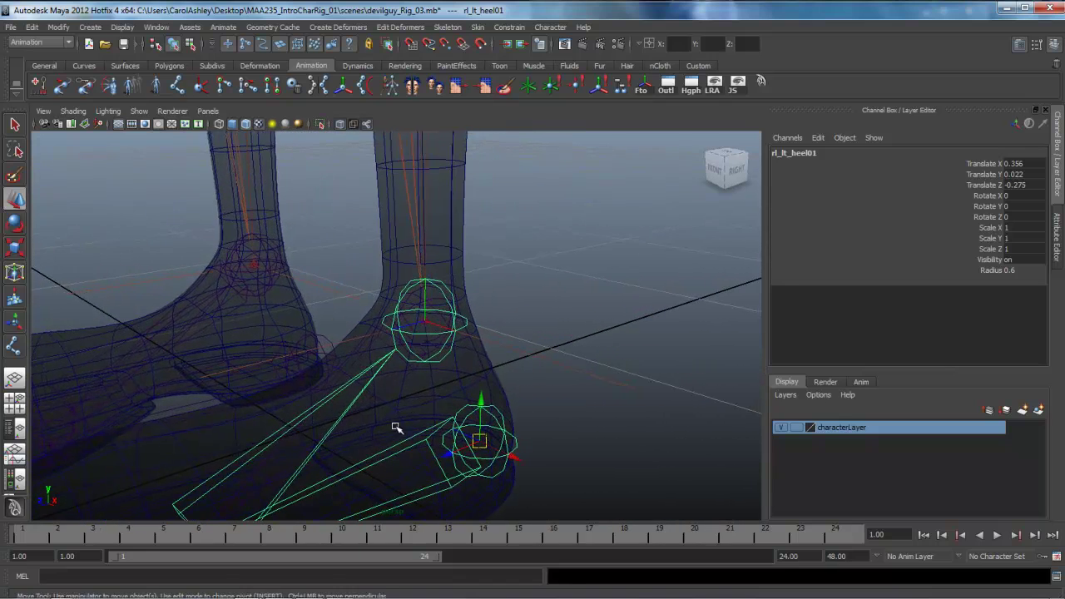
left_click_drag(363, 430, 407, 416, "alt")
left_click_drag(381, 375, 478, 275, "alt")
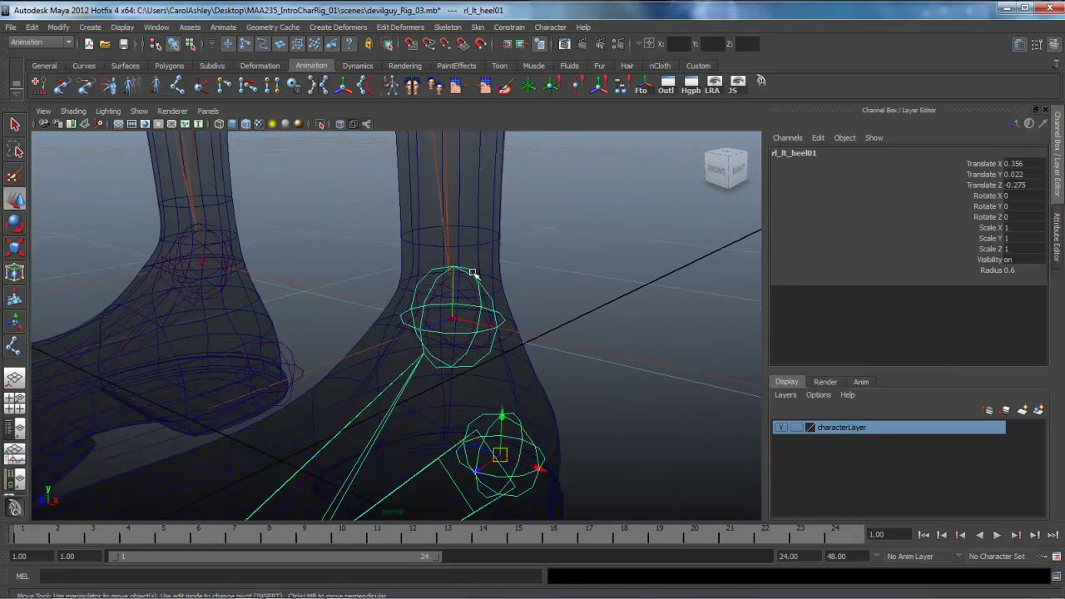
left_click(460, 274)
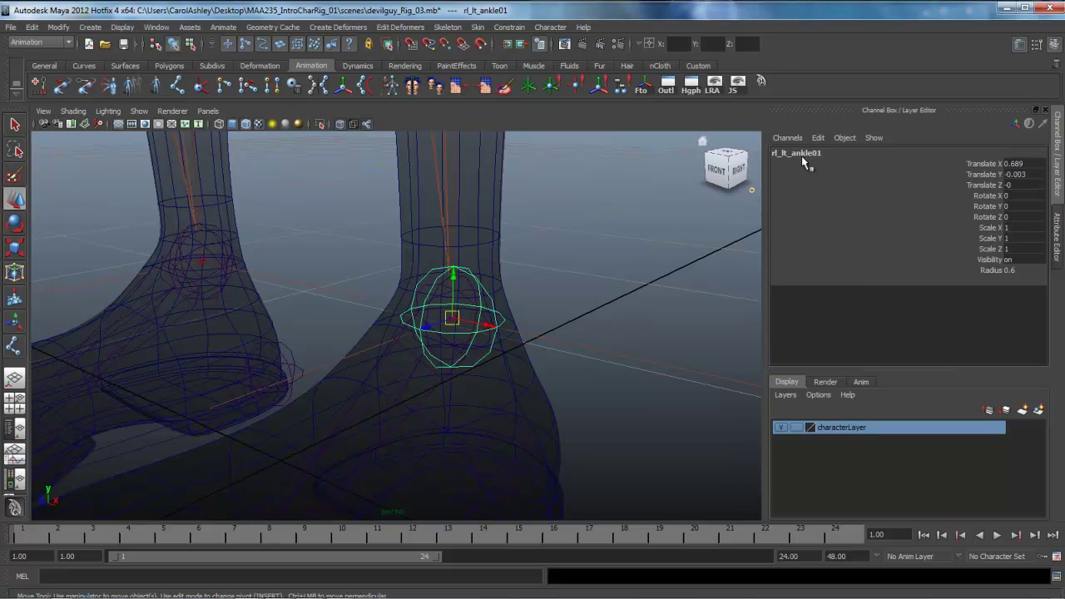
left_click_drag(470, 381, 463, 388, "alt")
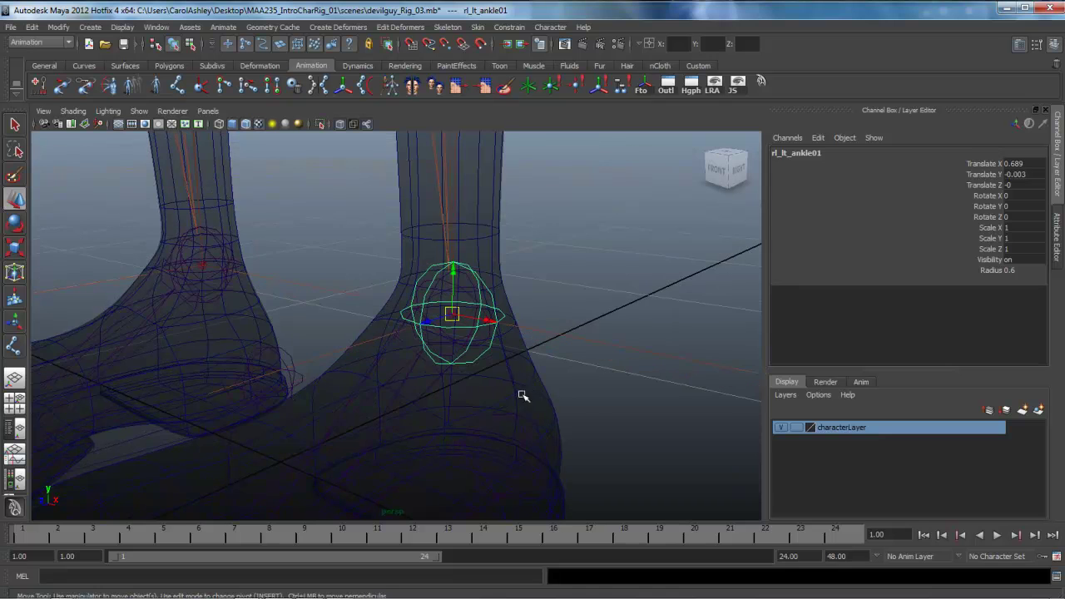
middle_click_drag(524, 394, 490, 382, "alt")
left_click_drag(447, 397, 574, 324, "alt")
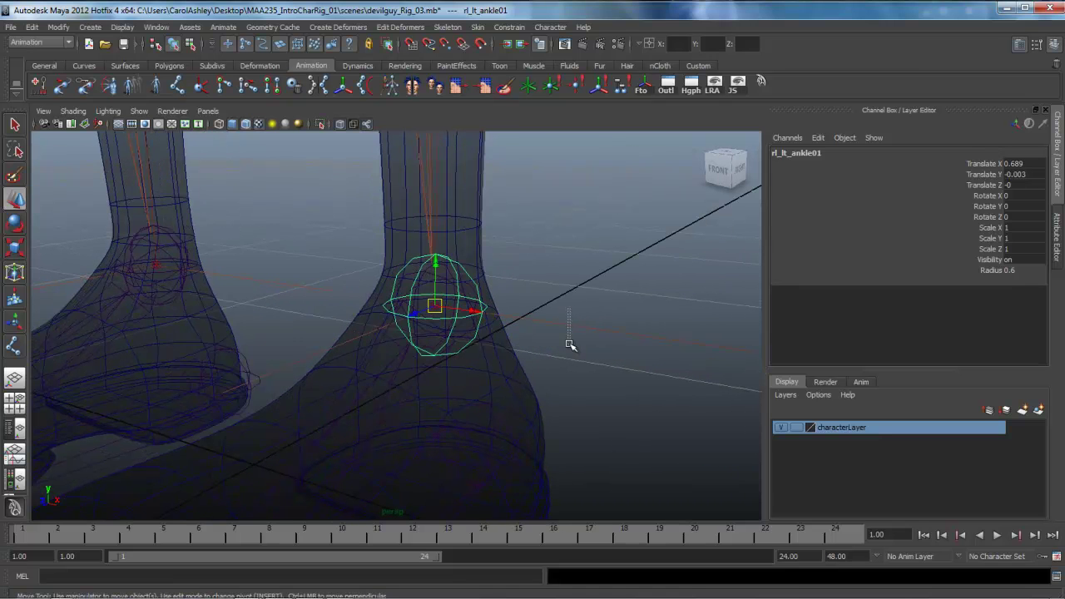
key("z")
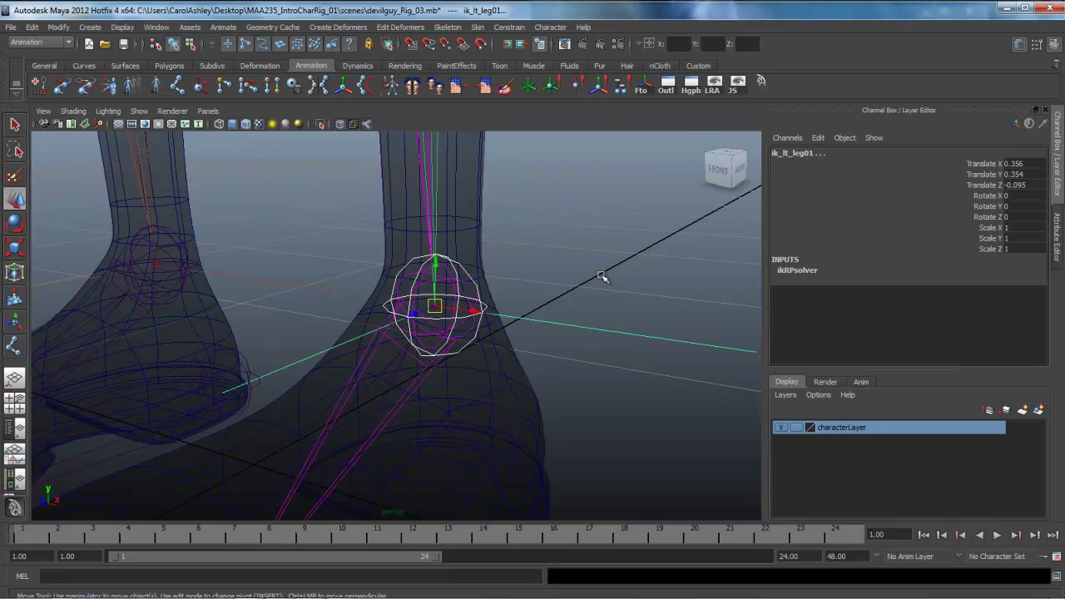
Step: Point constrain ik_lt_leg01 to rl_lt_ankle01 with the constraint options reset to defaults and Maintain offset off
left_click(509, 27)
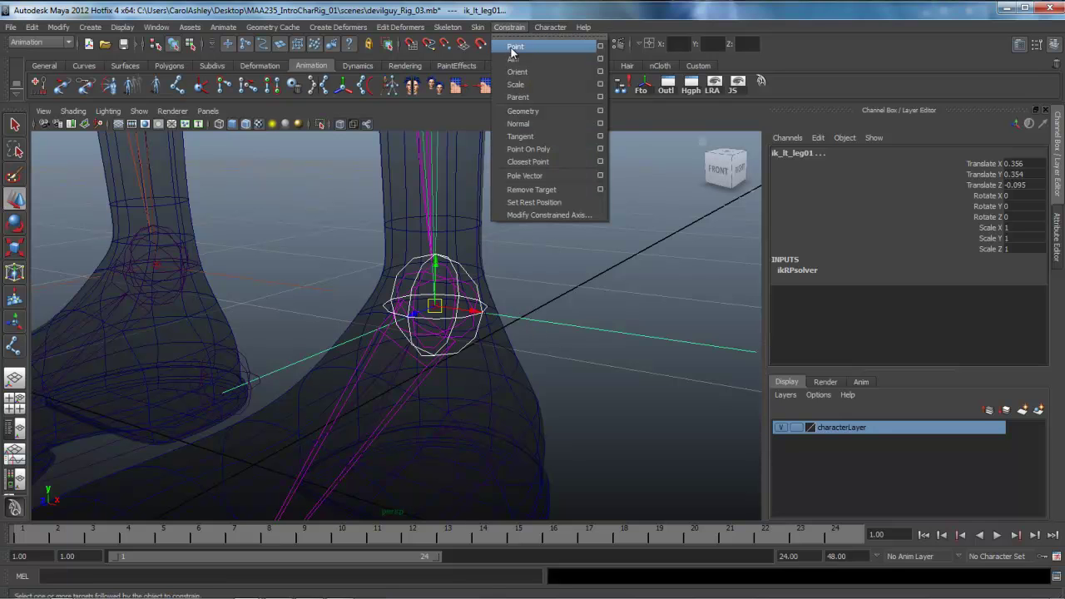
left_click(602, 50)
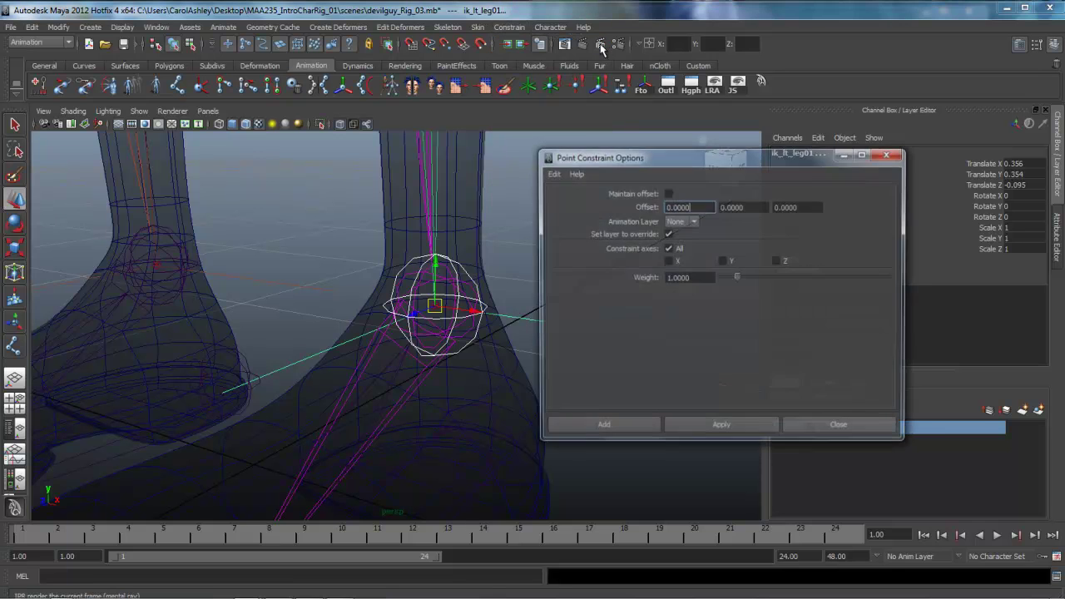
left_click(551, 172)
left_click(570, 199)
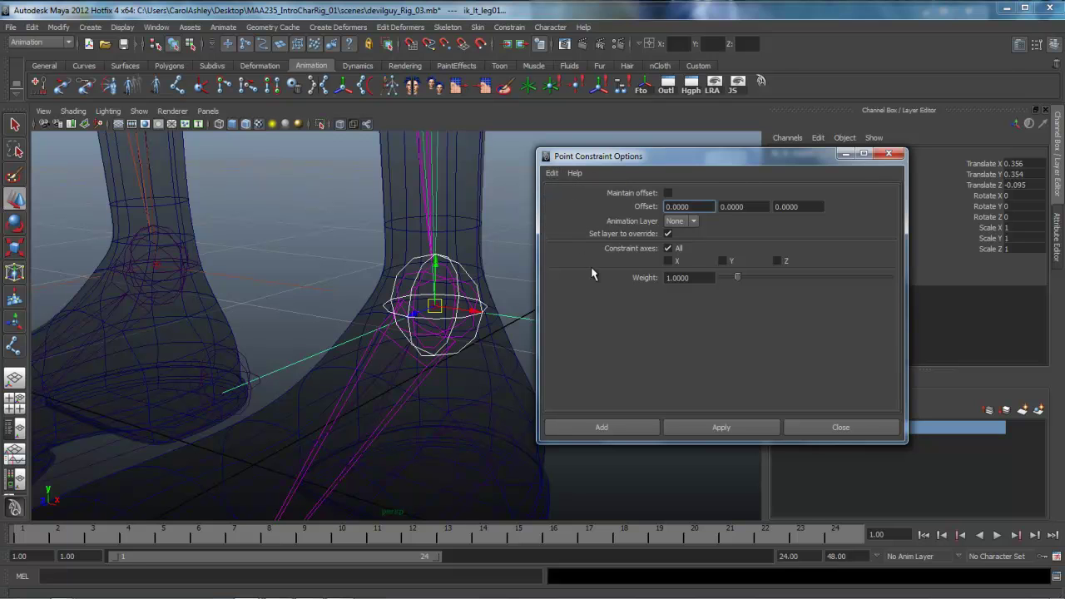
left_click(676, 427)
left_click(839, 428)
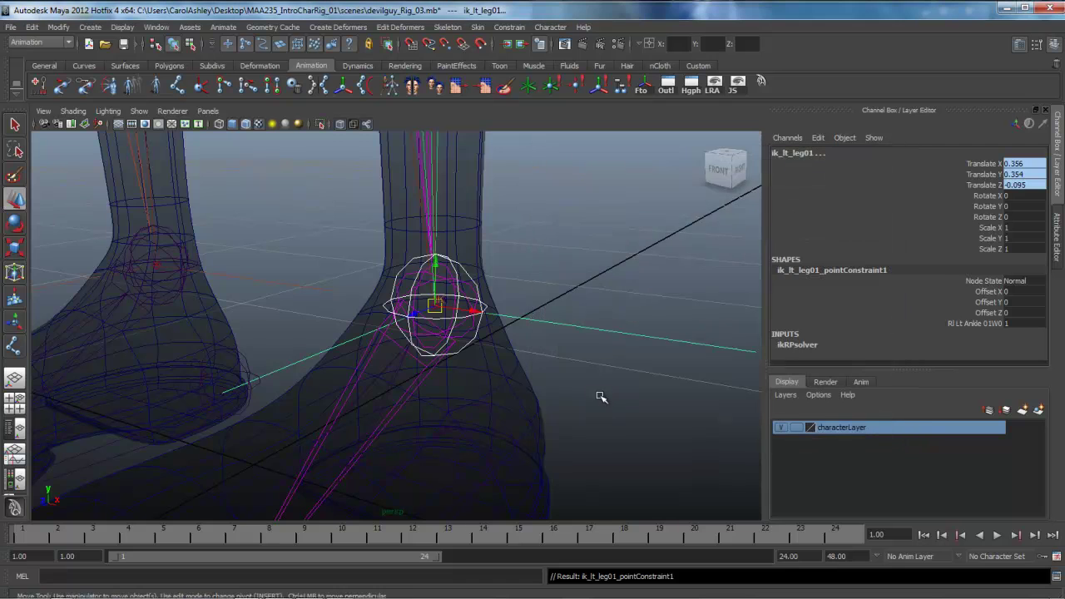
Step: Try moving the constrained left leg IK handle at the ankle to test it, and undo the move
right_click_drag(601, 395, 477, 390, "alt")
left_click_drag(477, 390, 333, 400, "alt")
right_click_drag(618, 406, 441, 387, "alt")
middle_click_drag(441, 386, 485, 421, "alt")
left_click_drag(485, 421, 466, 399, "alt")
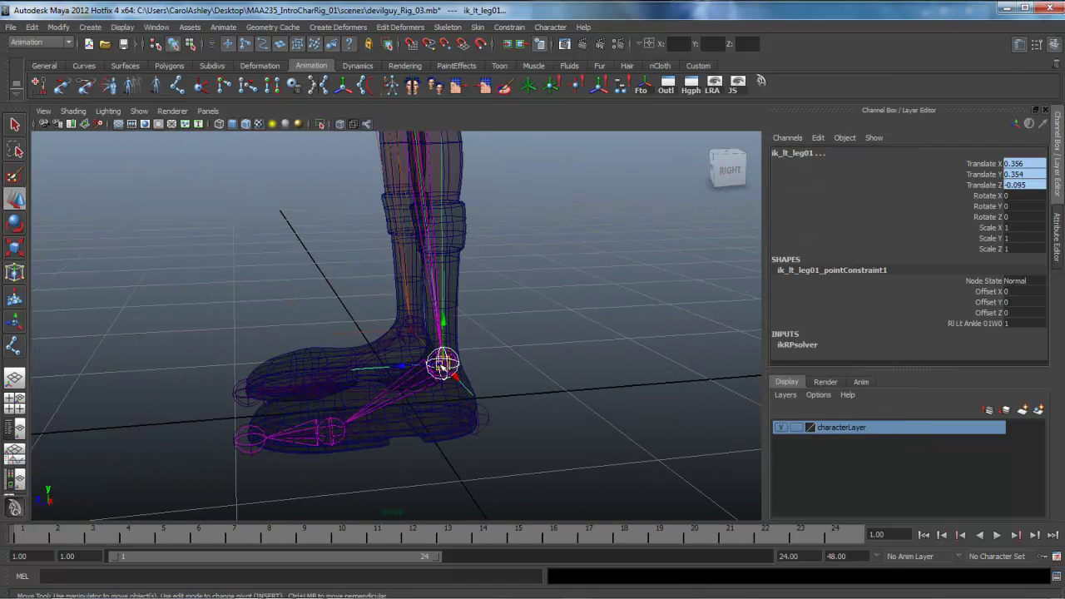
left_click_drag(439, 363, 417, 377)
key("ctrl+z")
Step: Select the left reverse-foot joint rl_lt_ball01 and set characterLayer to Template display
right_click_drag(348, 441, 565, 427, "alt")
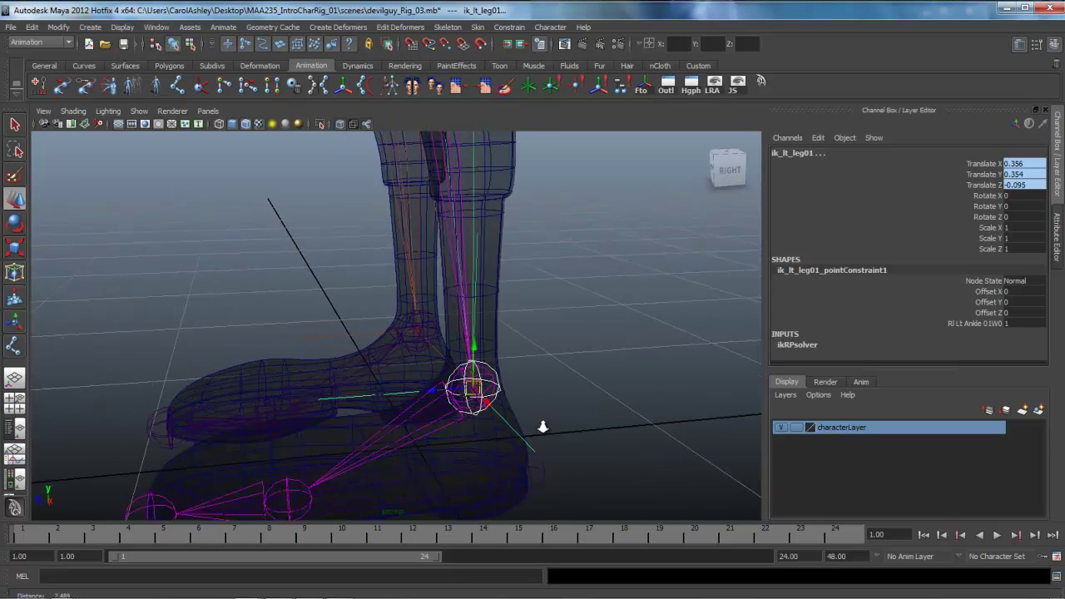
middle_click_drag(487, 424, 527, 282, "alt")
left_click_drag(320, 388, 392, 393, "alt")
right_click_drag(393, 393, 494, 402, "alt")
middle_click_drag(494, 402, 492, 366, "alt")
left_click_drag(421, 424, 411, 422, "alt")
right_click_drag(416, 423, 475, 421, "alt")
middle_click_drag(462, 414, 481, 440, "alt")
left_click(354, 383)
middle_click_drag(376, 430, 381, 411, "alt")
right_click_drag(352, 412, 467, 412, "alt")
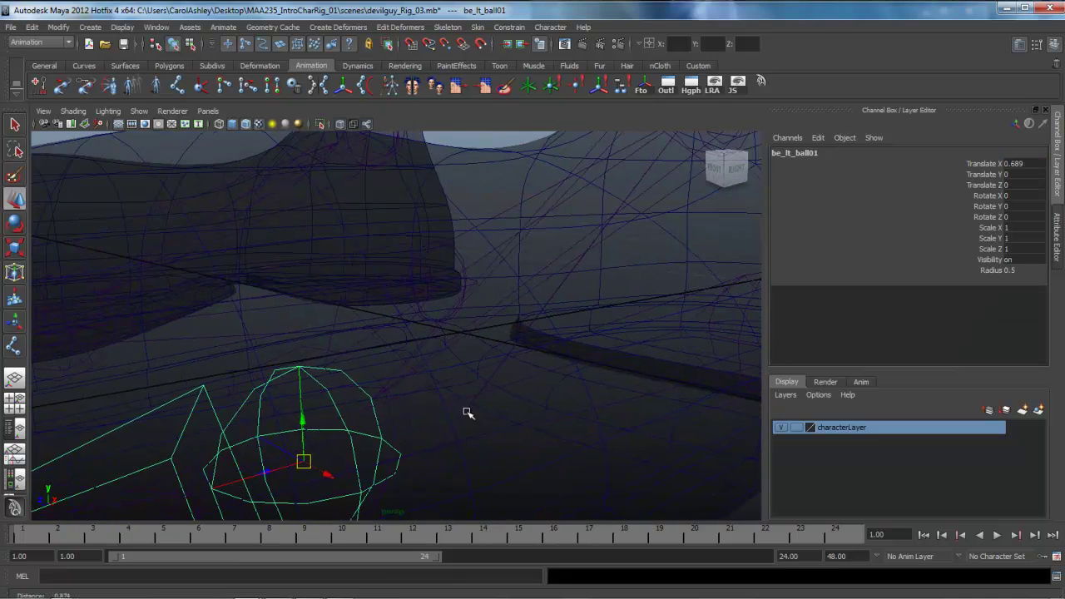
left_click(309, 346)
left_click_drag(391, 366, 643, 428, "alt")
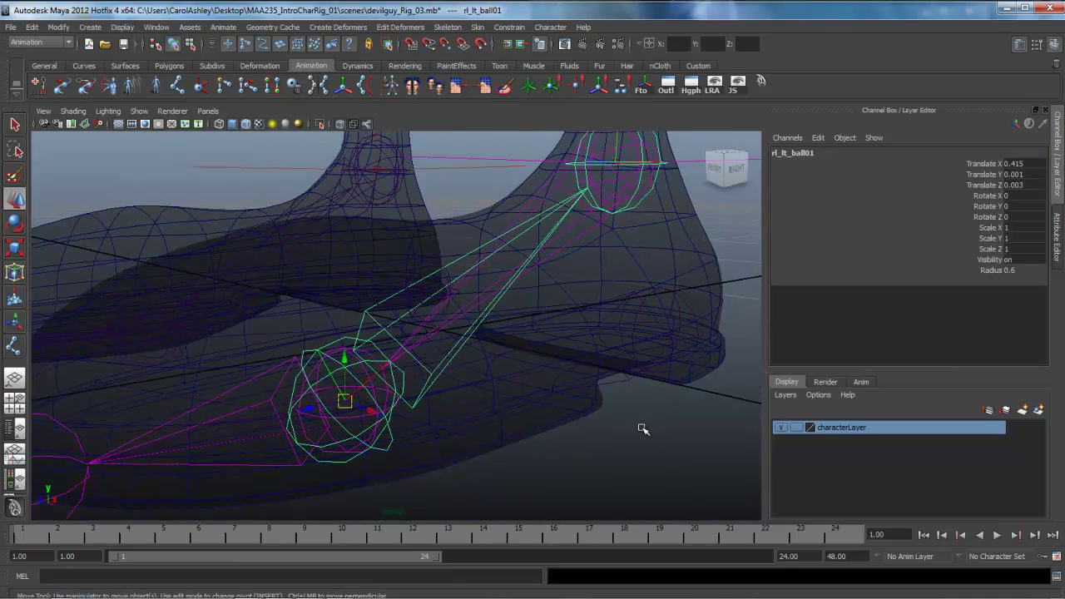
left_click(796, 427)
Step: Add the left ankle bone joint bn_lt_ankle01 to the selection after rl_lt_ball01
left_click_drag(380, 435, 411, 436, "alt")
right_click_drag(411, 436, 554, 430, "alt")
middle_click_drag(555, 449, 511, 417, "alt")
middle_click_drag(516, 380, 529, 399, "alt")
right_click_drag(530, 400, 536, 389, "alt")
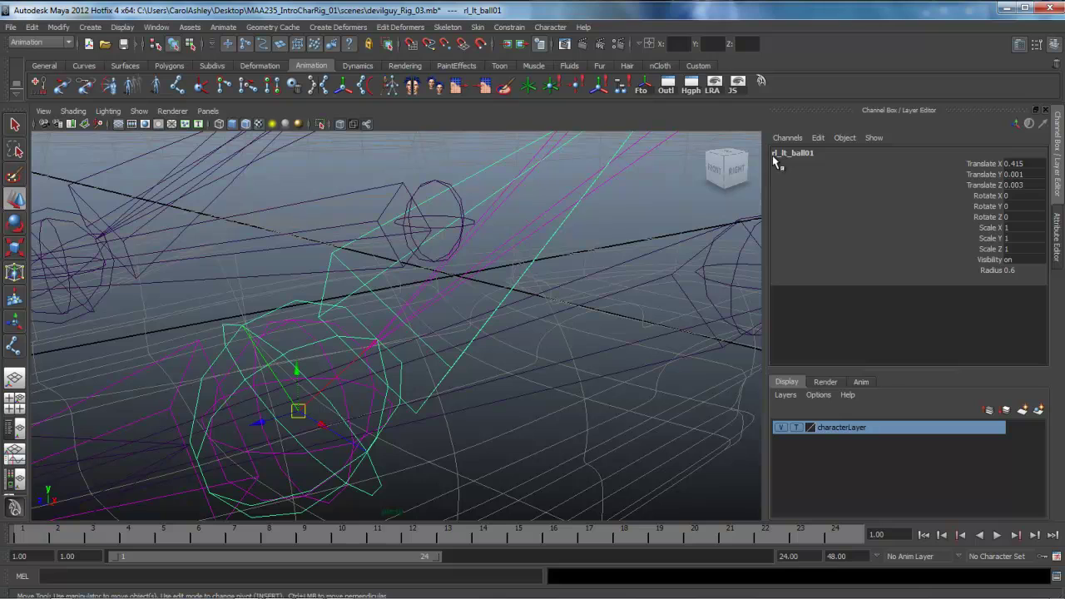
middle_click_drag(591, 328, 584, 375, "alt")
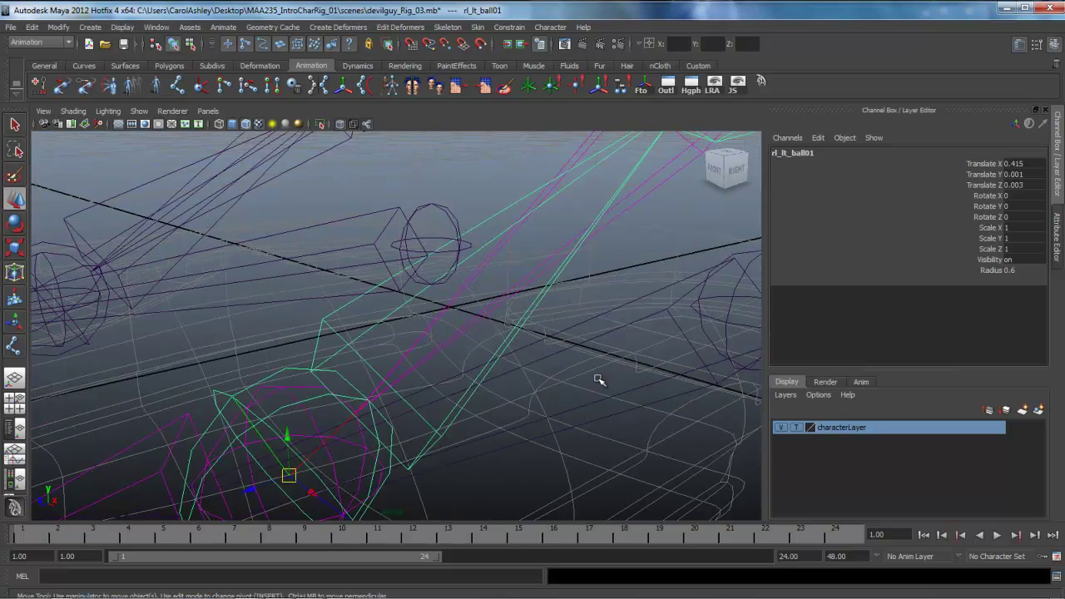
right_click_drag(585, 375, 558, 371, "alt")
middle_click_drag(504, 360, 491, 392, "alt")
right_click_drag(492, 391, 520, 378, "alt")
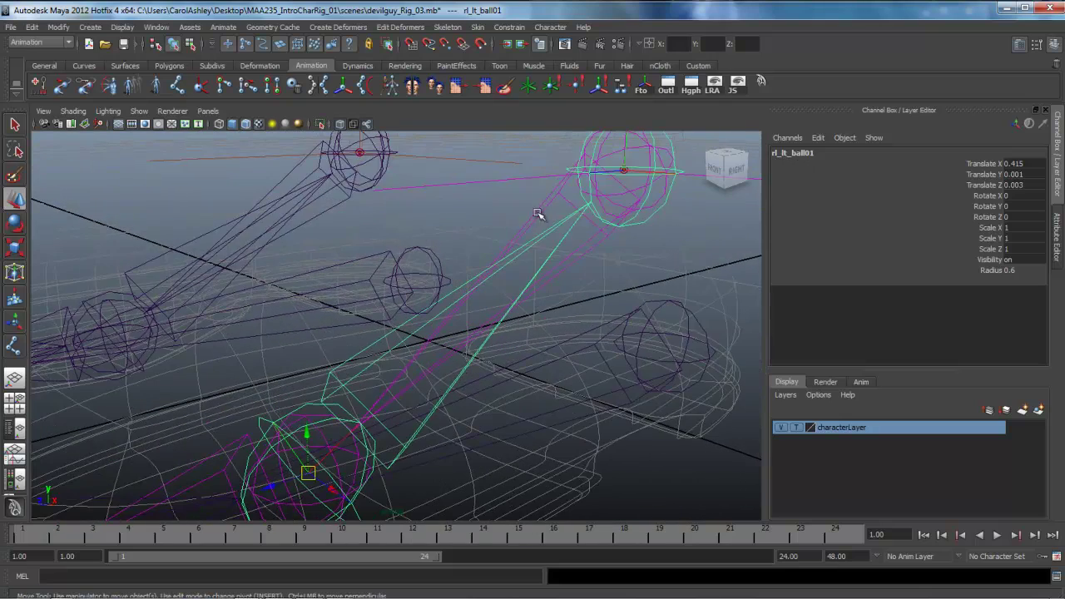
left_click(539, 215)
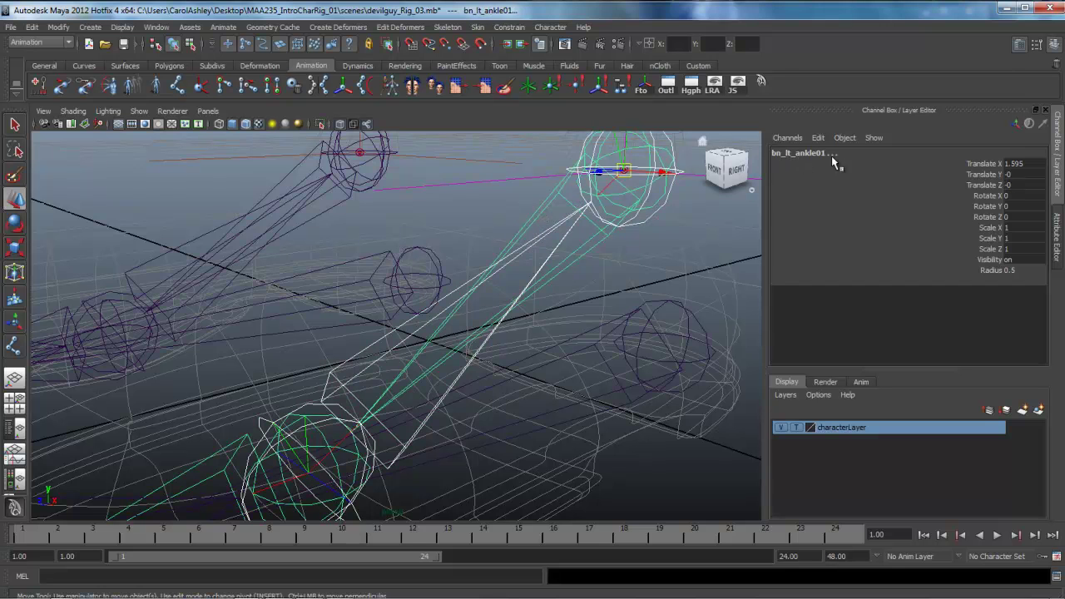
left_click_drag(574, 410, 490, 404, "alt")
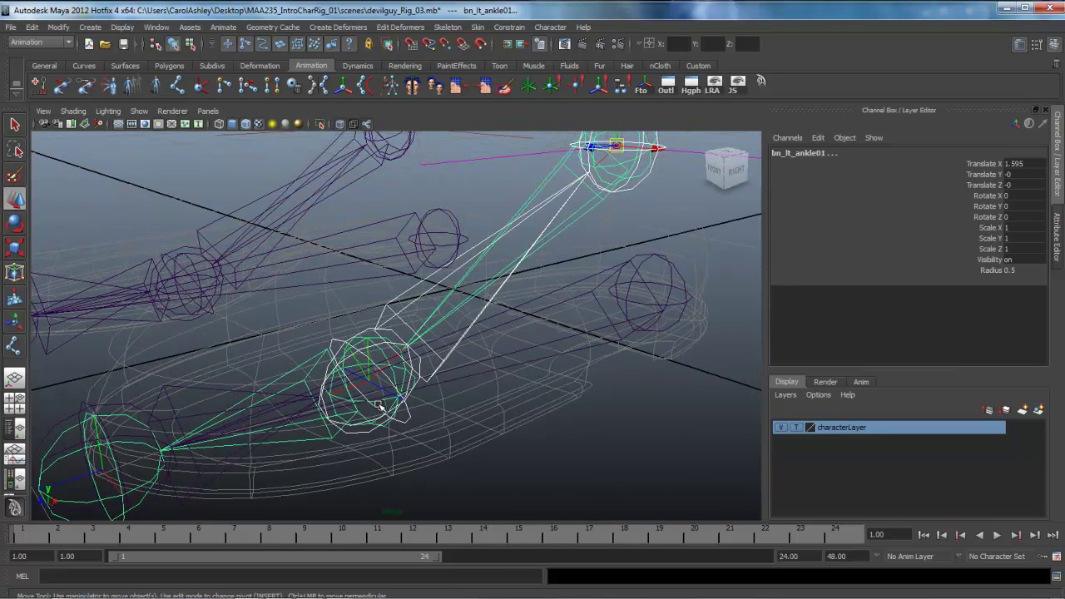
Step: Open the Orient Constraint options and reset them to default settings
left_click(509, 28)
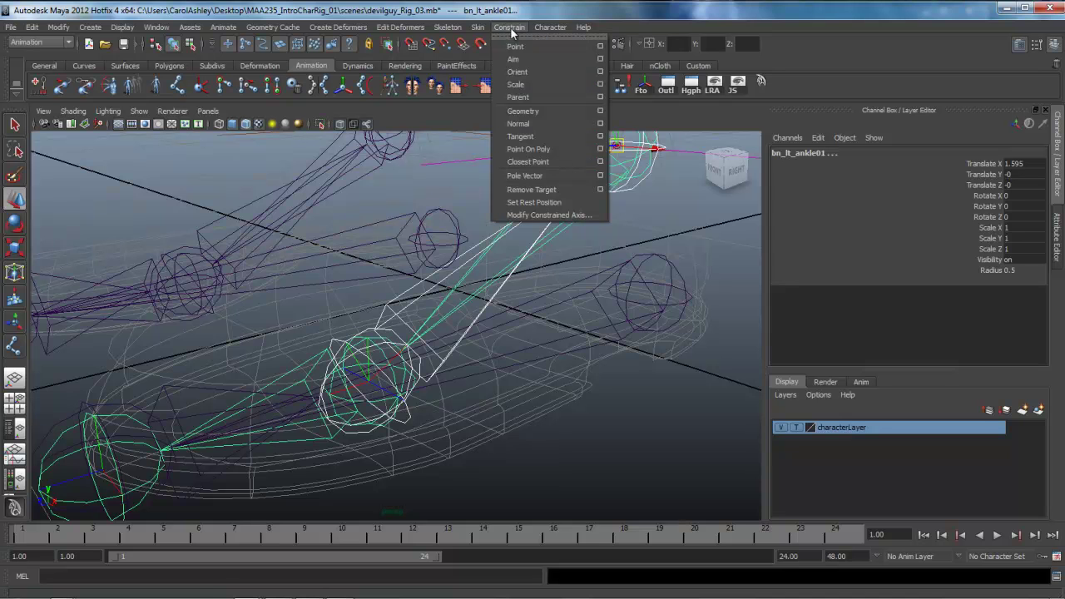
left_click(600, 73)
left_click_drag(631, 152, 720, 141)
left_click(636, 155)
left_click(640, 183)
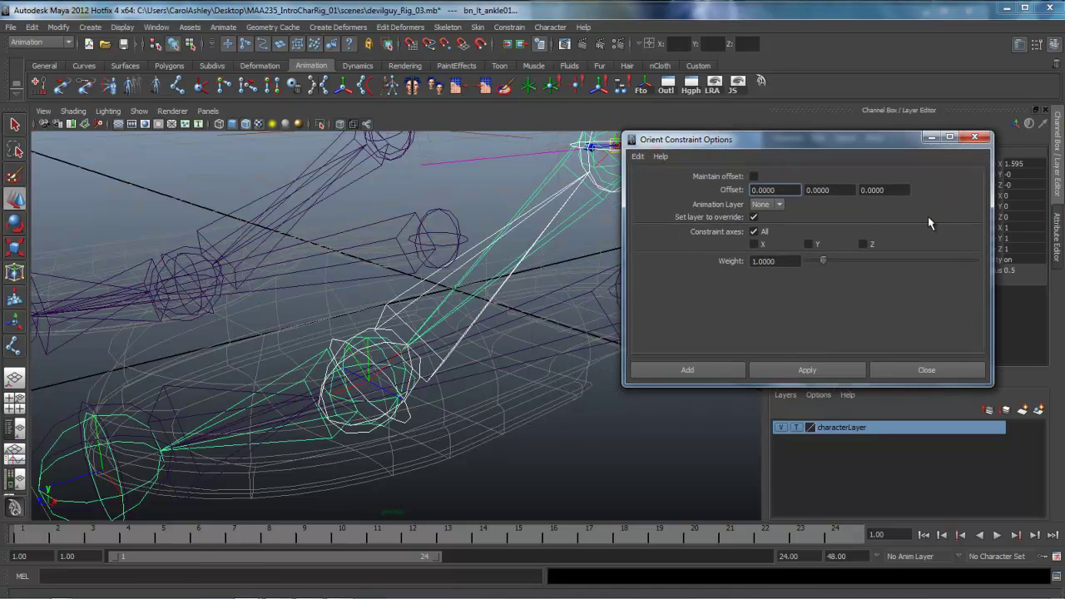
Step: Try orient constraining bn_lt_ankle01 to rl_lt_ball01 without Maintain offset, inspect the foot joints, and undo the constraint
right_click_drag(541, 401, 449, 400, "alt")
middle_click_drag(554, 403, 513, 406, "alt")
right_click_drag(514, 406, 482, 409, "alt")
mouse_move(482, 409)
left_mouse_down("alt")
mouse_move(507, 411)
mouse_move(496, 421)
left_mouse_up("alt")
left_click(805, 368)
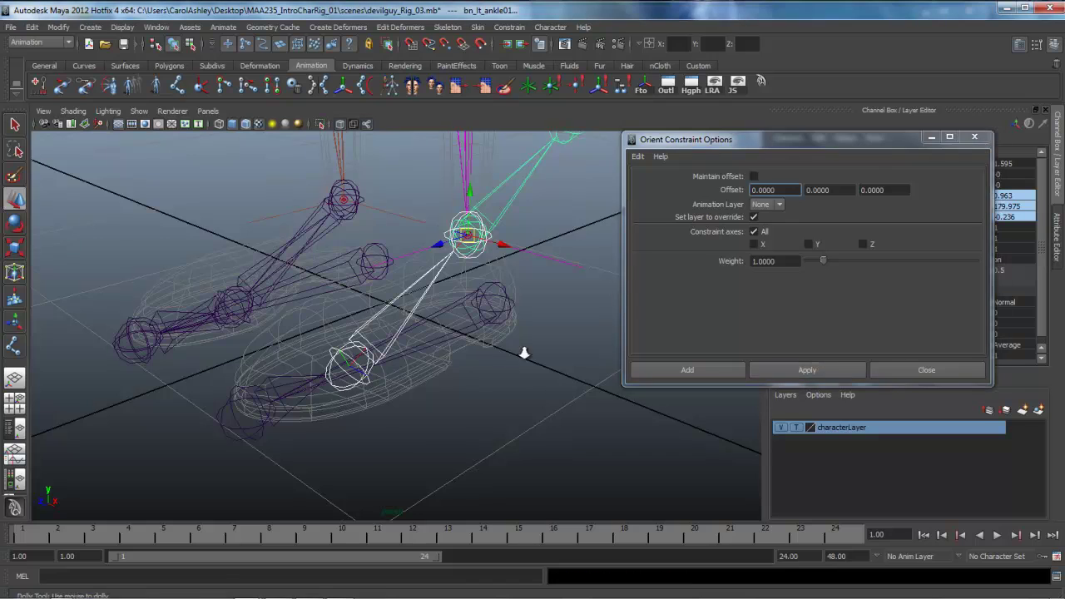
middle_click_drag(519, 352, 475, 407, "alt")
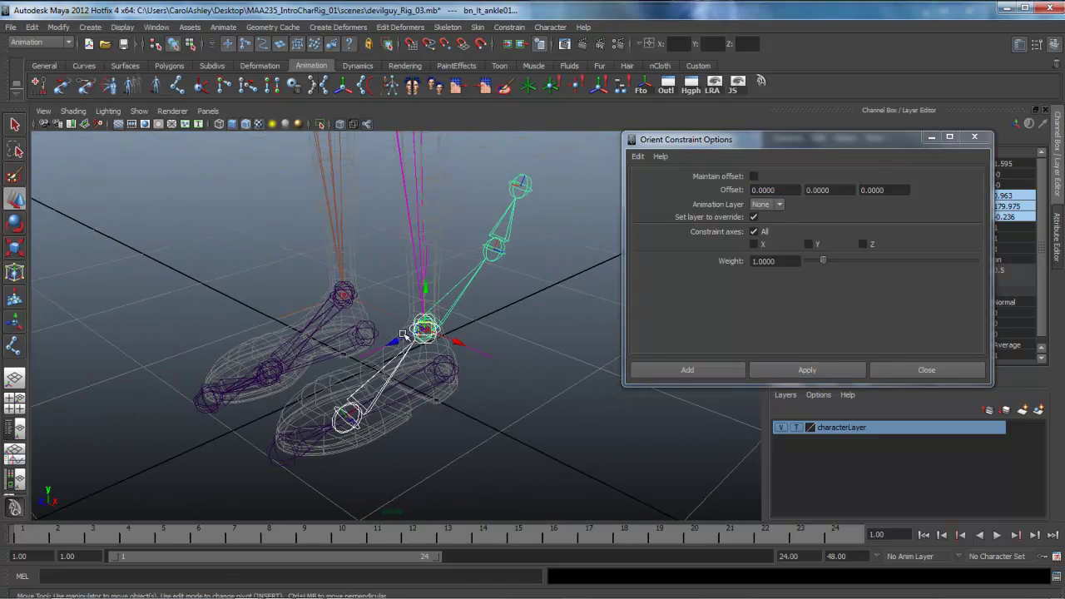
left_click_drag(445, 310, 555, 341, "alt")
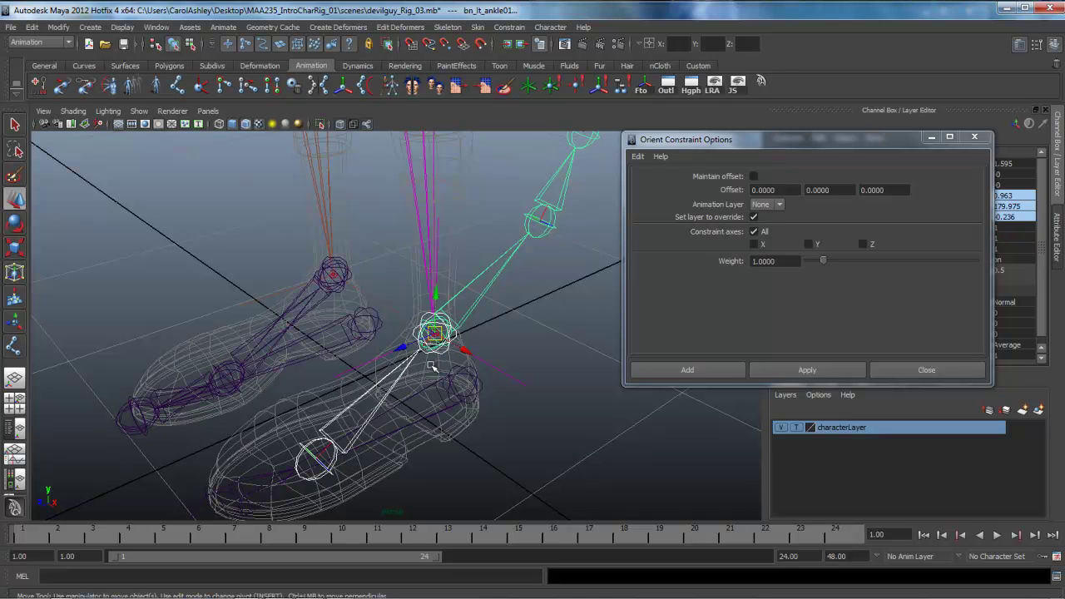
left_click_drag(466, 497, 470, 443, "alt")
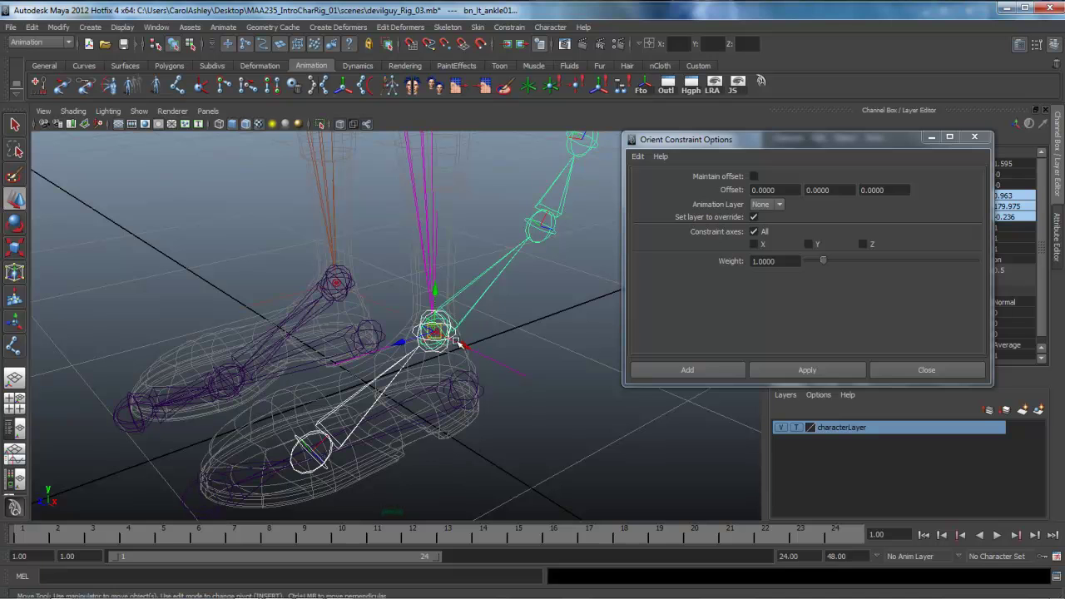
left_click_drag(562, 404, 501, 422, "alt")
key("ctrl+z")
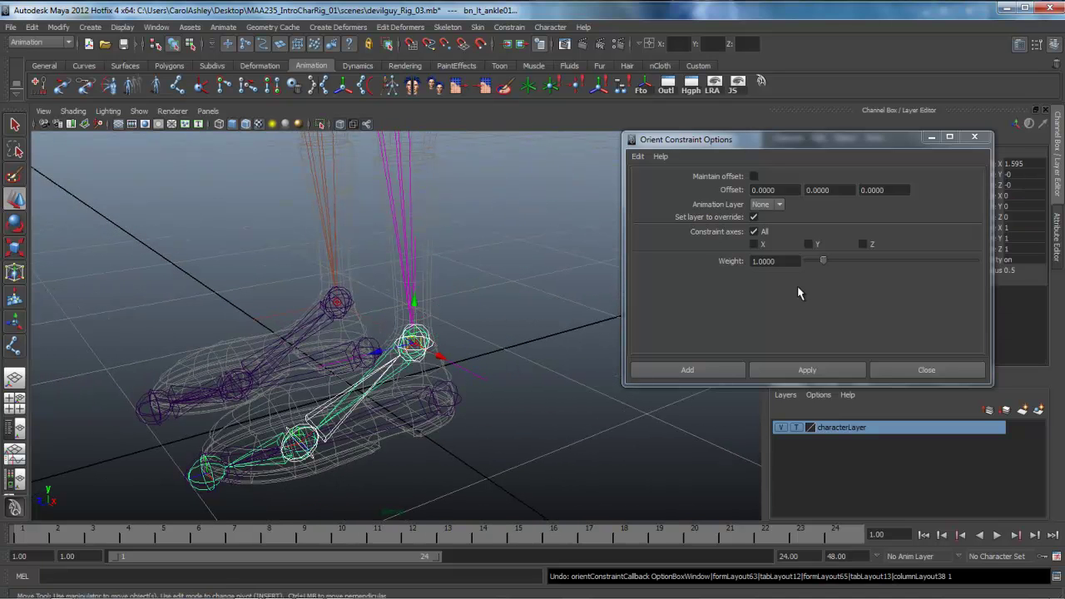
Step: Orient constrain bn_lt_ankle01 to rl_lt_ball01 with Maintain offset enabled, and close the constraint options
left_click_drag(737, 141, 684, 173)
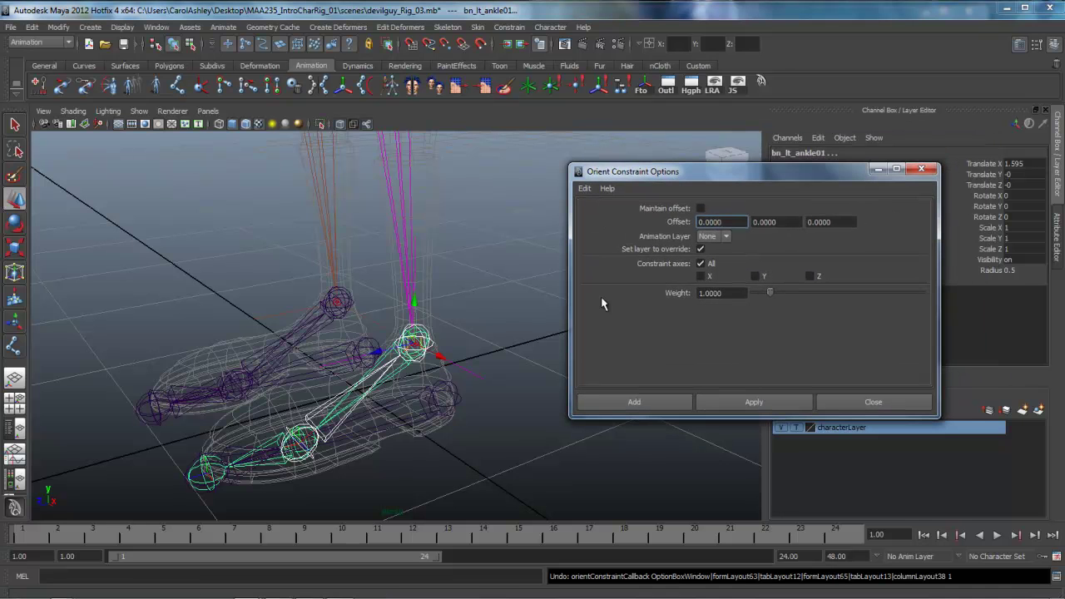
left_click(701, 209)
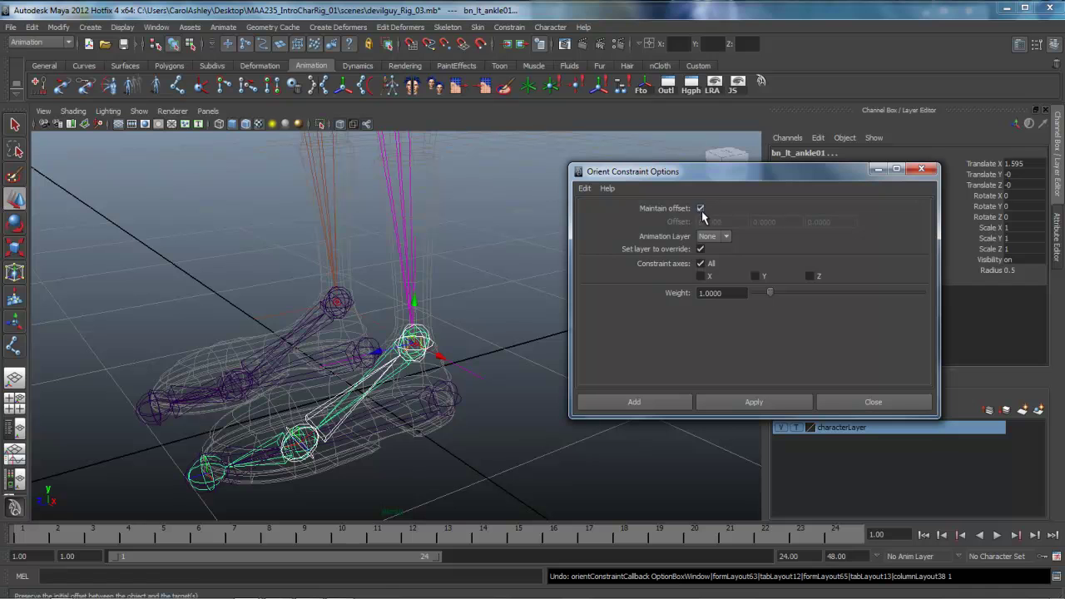
left_click(744, 406)
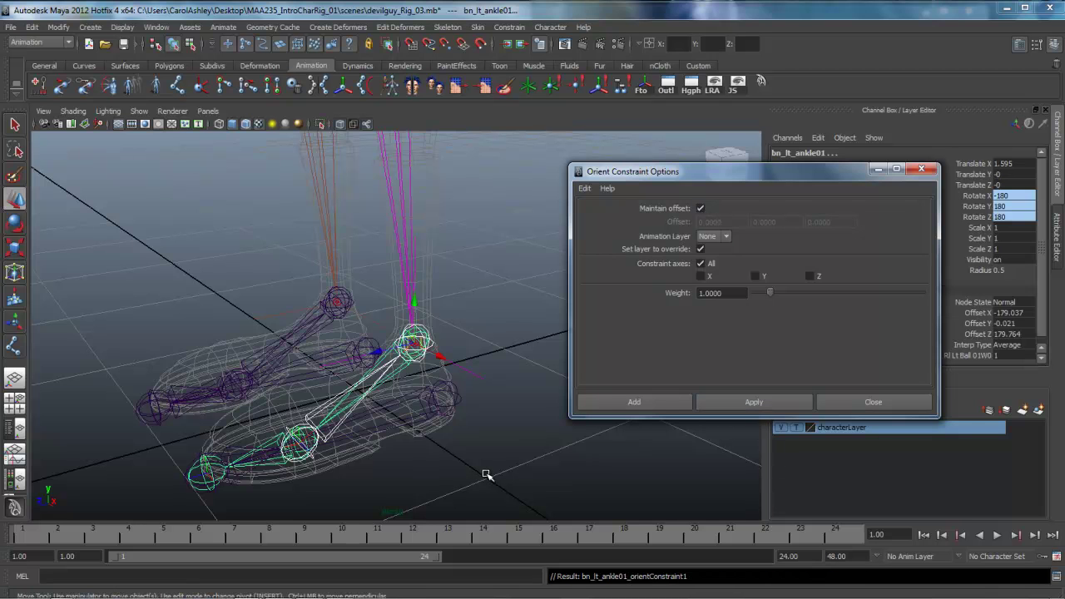
left_click(870, 403)
Step: Orient constrain the left ball bone joint be_lt_ball01 to rl_lt_toe01 with Maintain offset enabled, and close the constraint options
scroll(652, 433, "up", 6)
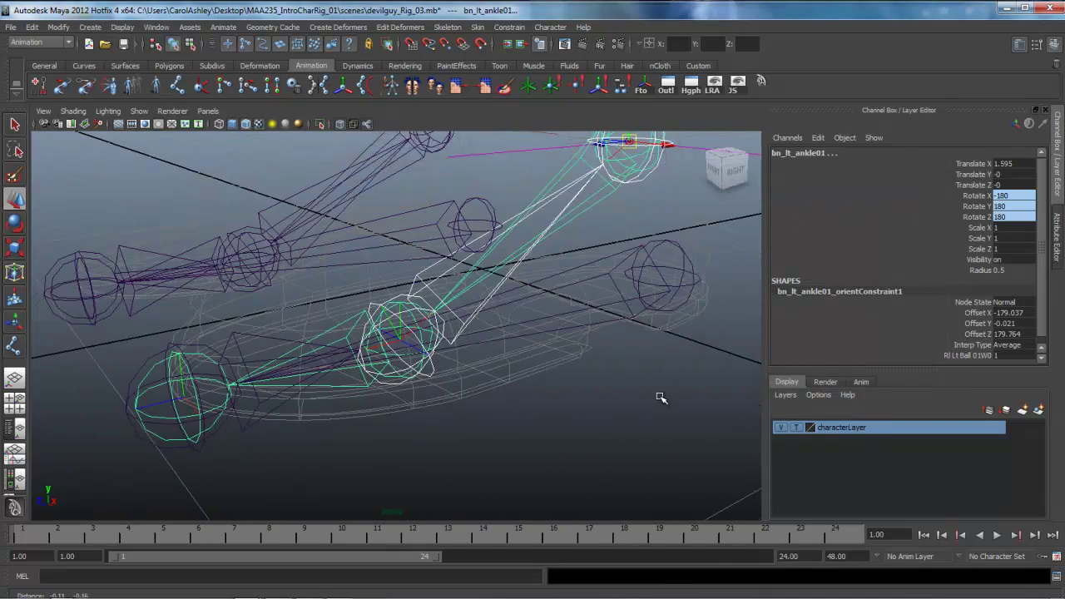
left_click_drag(660, 398, 372, 433, "alt")
left_click(266, 353)
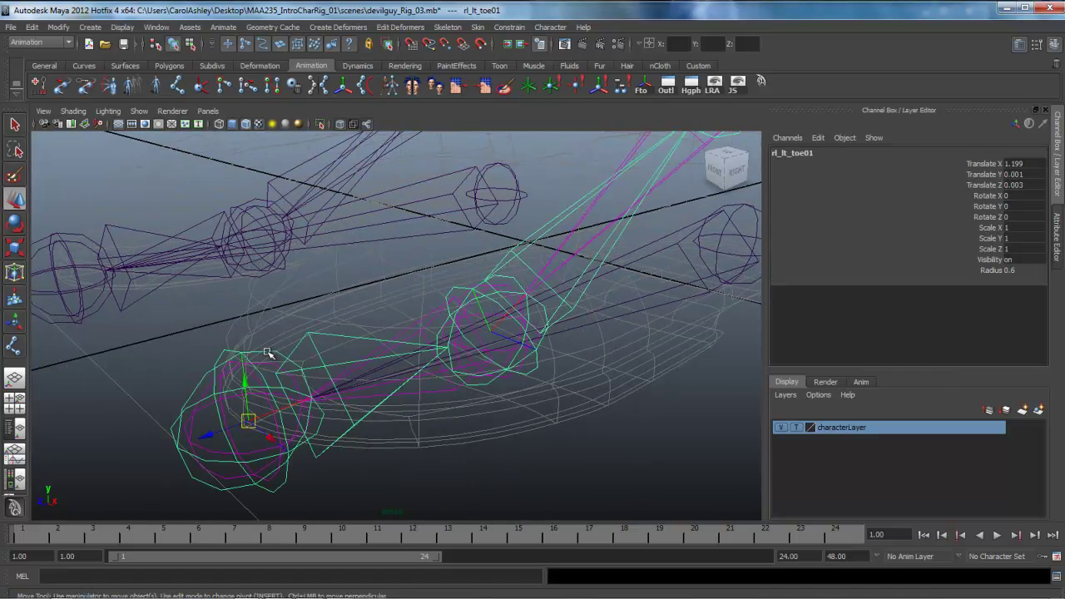
left_click_drag(302, 430, 433, 416, "alt")
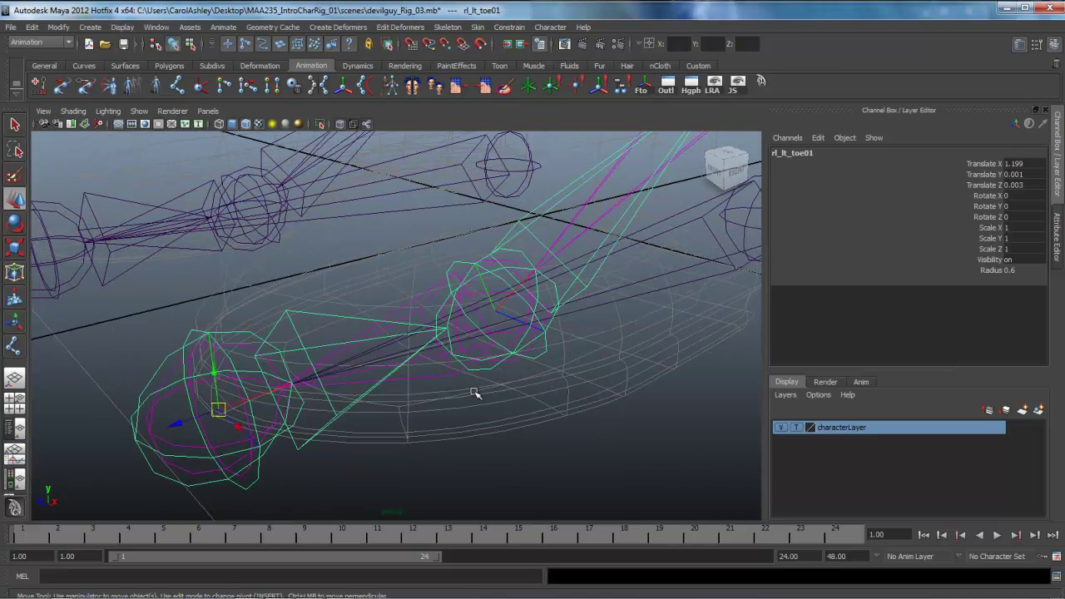
left_click(431, 289)
left_click_drag(568, 388, 511, 160, "alt")
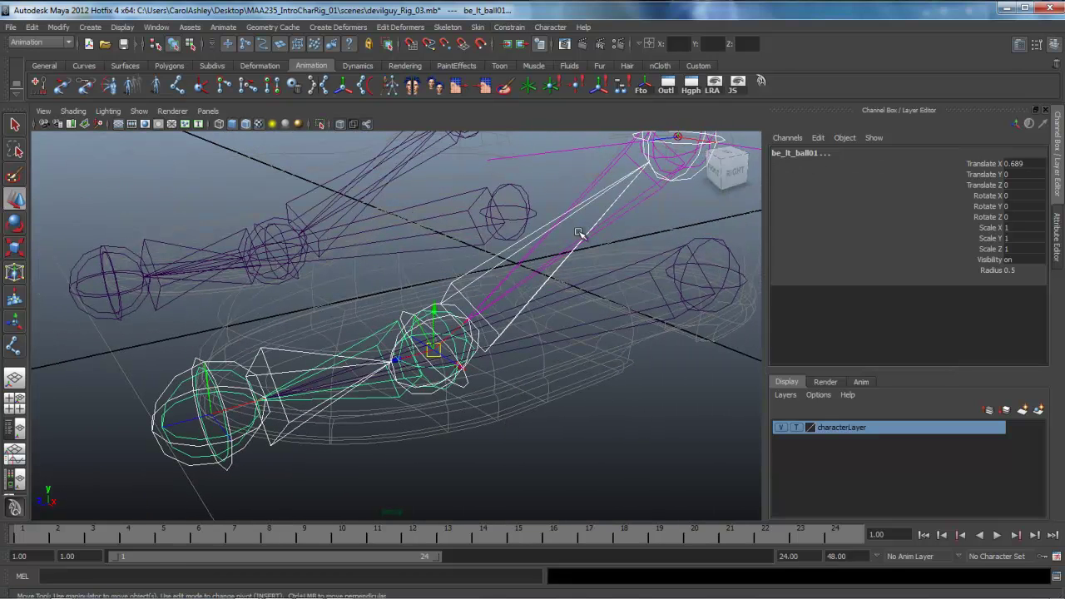
left_click(506, 28)
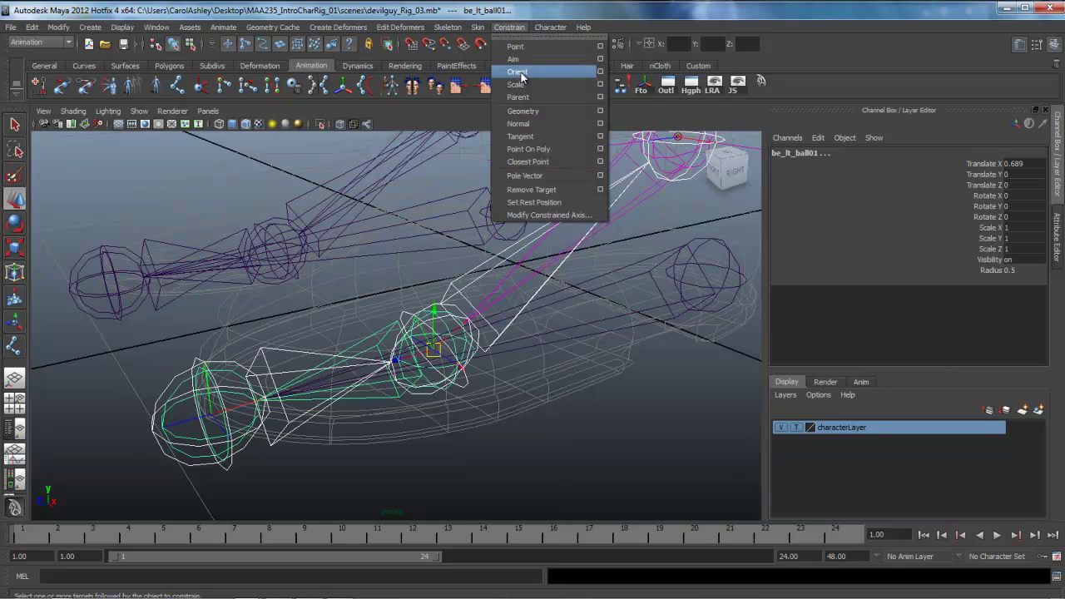
left_click(599, 73)
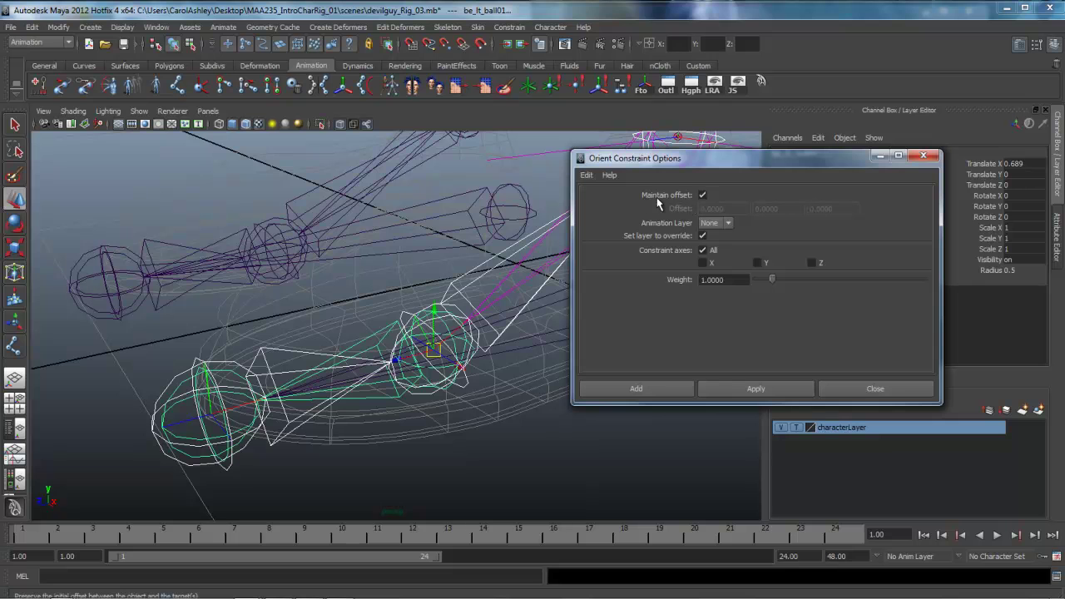
left_click(676, 389)
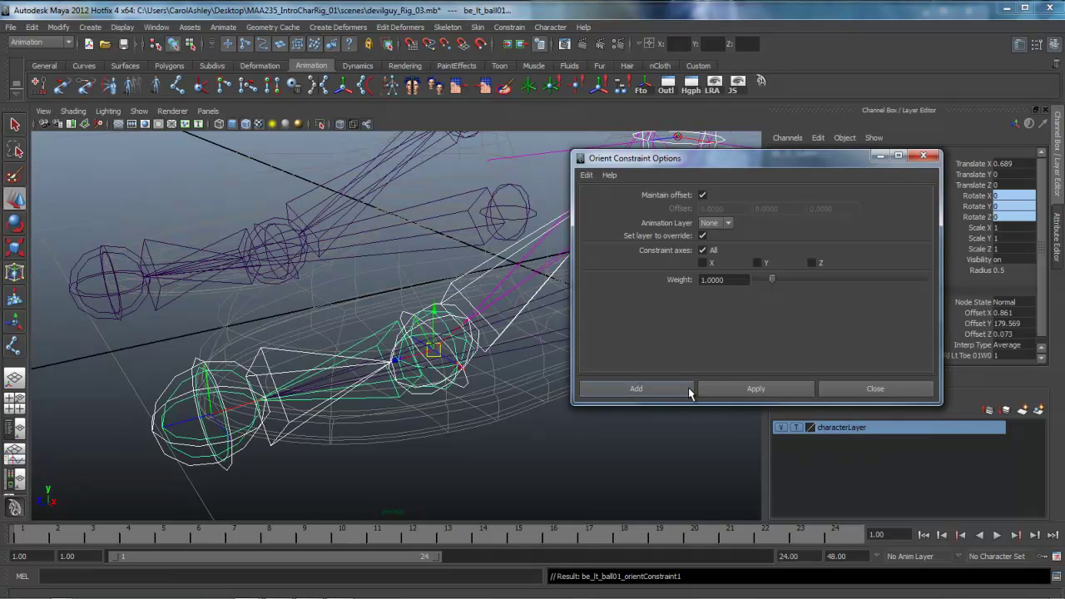
left_click(925, 157)
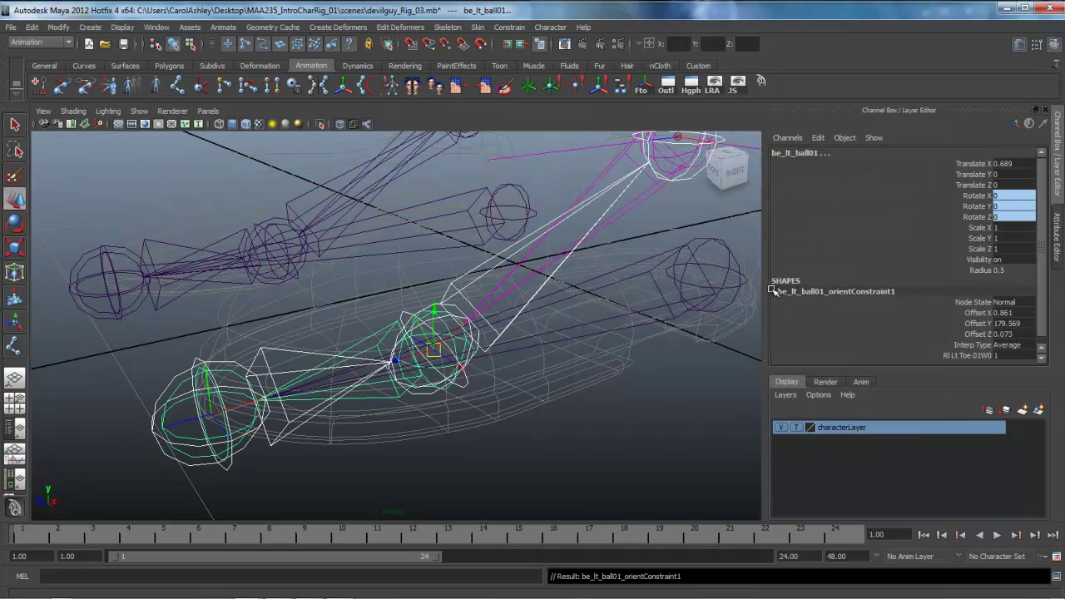
Step: Test-rotate the left reverse-foot toe joint rl_lt_toe01 about Z, and undo the rotation
left_click_drag(665, 354, 446, 356, "alt")
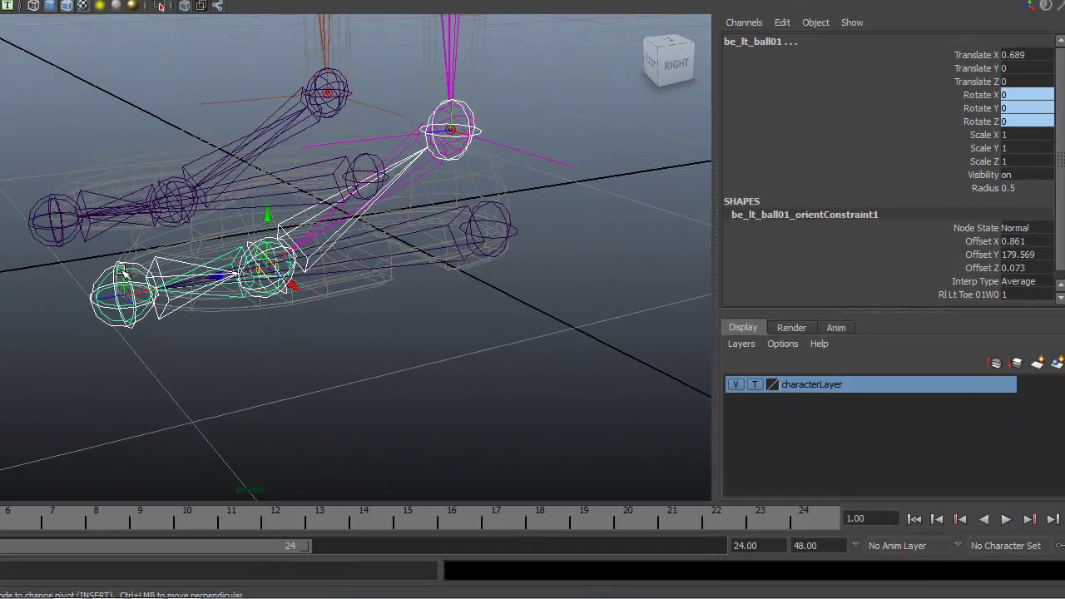
left_click(125, 268)
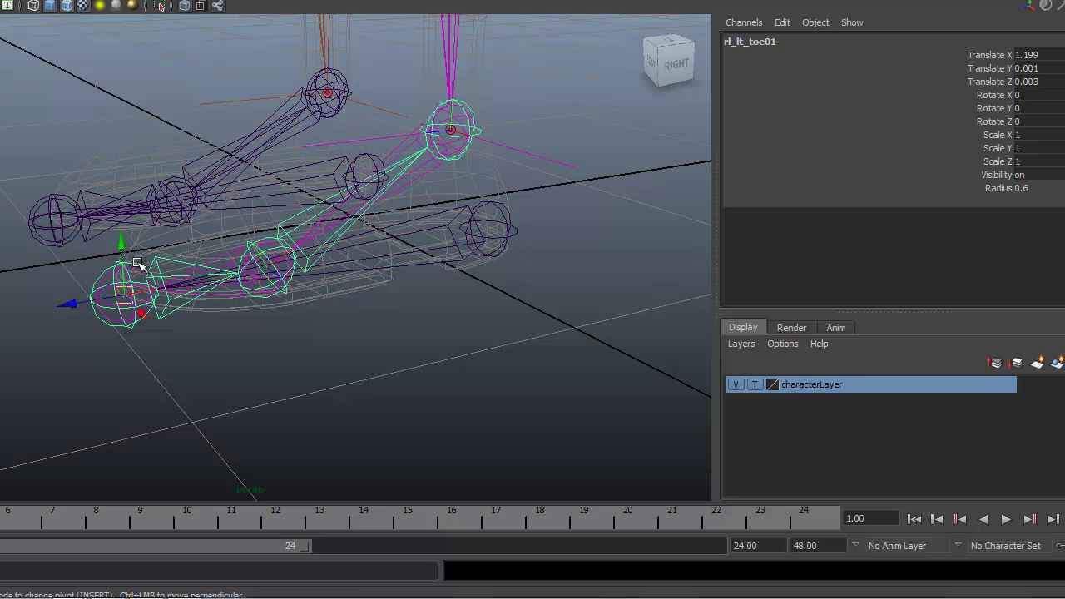
key("e")
left_click_drag(74, 264, 399, 352)
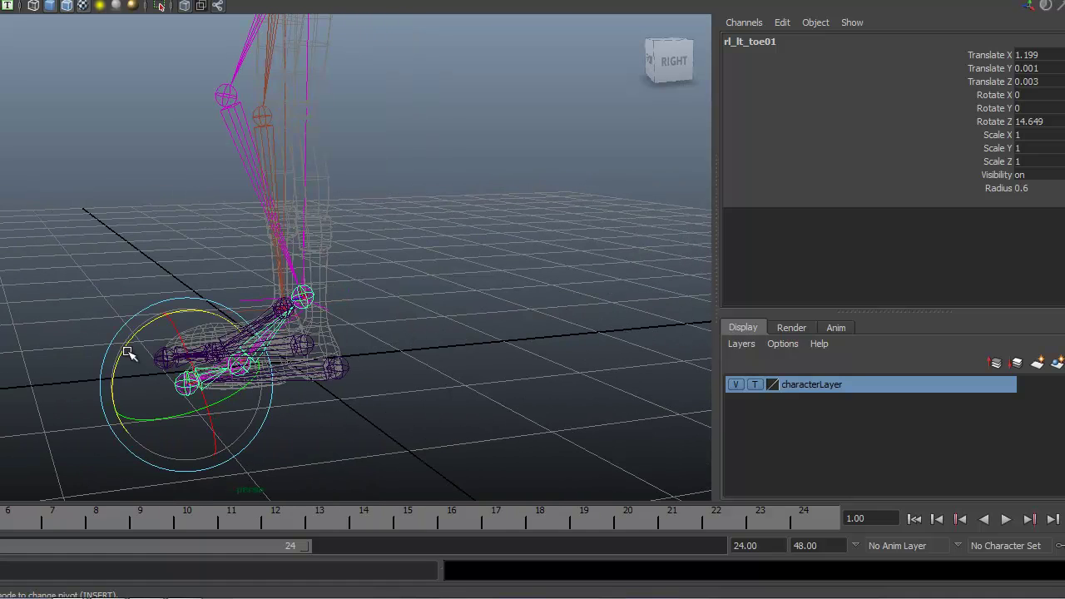
mouse_move(127, 353)
left_mouse_down()
mouse_move(109, 380)
mouse_move(138, 339)
mouse_move(112, 380)
mouse_move(119, 366)
left_mouse_up()
key("ctrl+z")
Step: Test-rotate the left reverse-foot heel joint rl_lt_heel01, and undo the rotation
right_click_drag(242, 411, 411, 418, "alt")
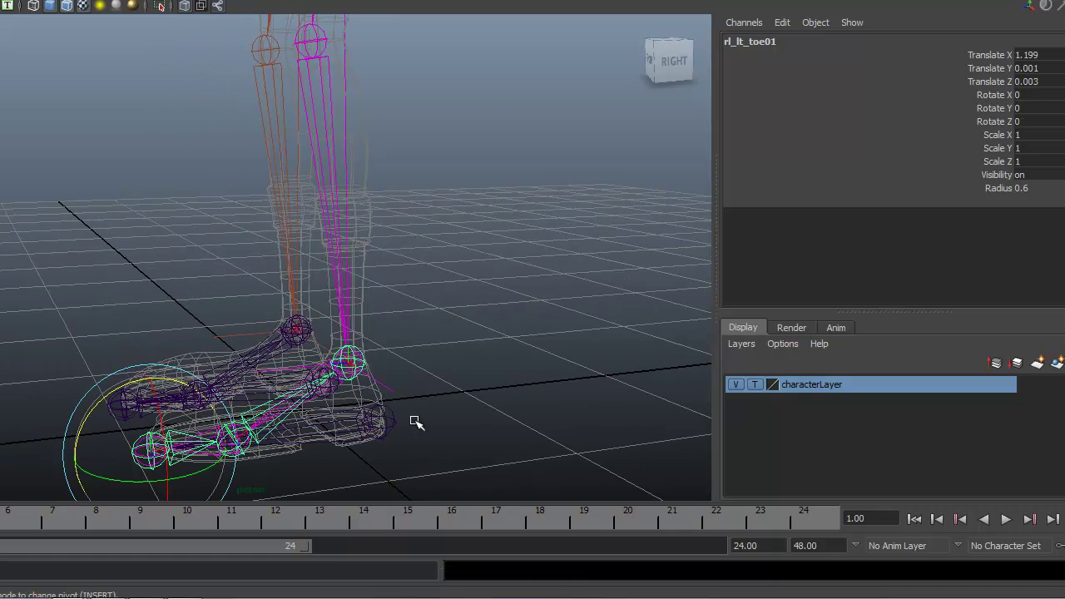
middle_click_drag(410, 419, 340, 363, "alt")
left_click(331, 347)
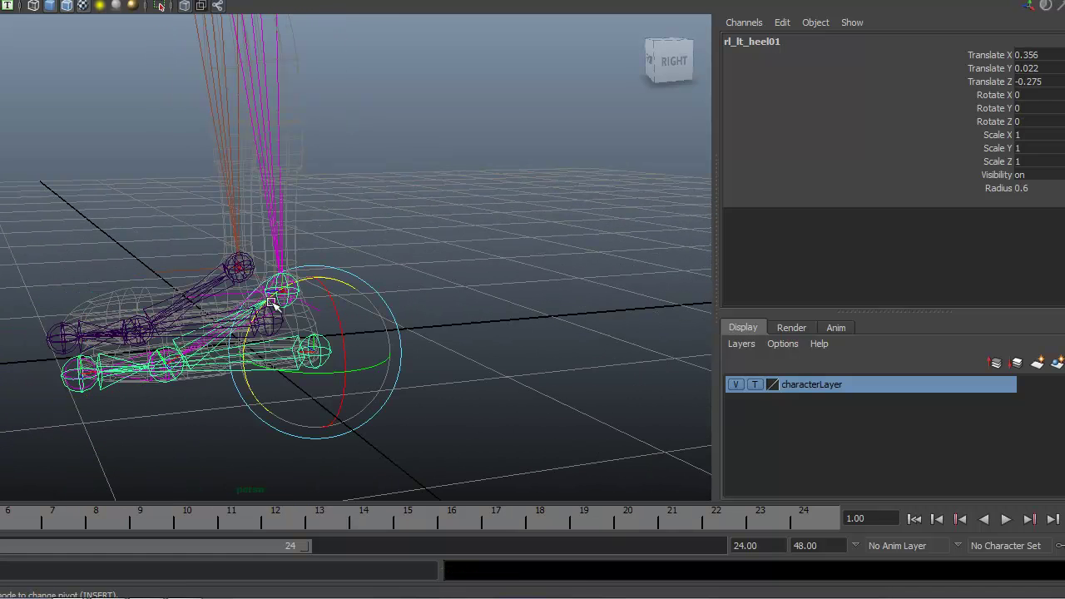
left_click_drag(270, 303, 293, 287)
key("ctrl+z")
Step: Test-rotate the left reverse-foot ball joint rl_lt_ball01, and undo the rotations
left_click_drag(209, 400, 212, 333, "alt")
left_click(194, 331)
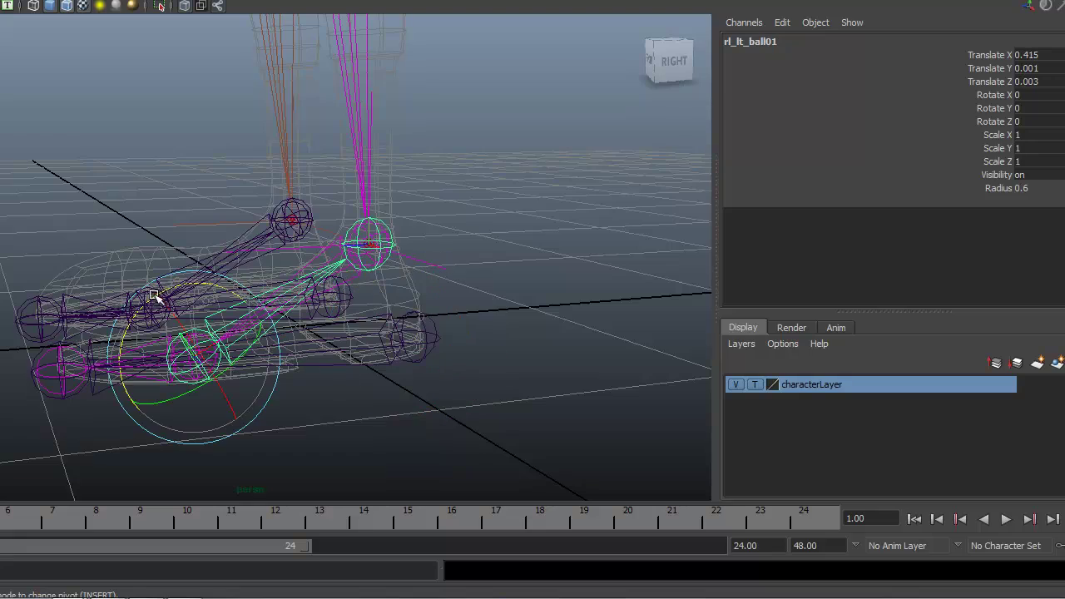
left_click_drag(154, 297, 277, 354)
key("ctrl+z")
mouse_move(219, 311)
left_mouse_down()
mouse_move(203, 353)
mouse_move(211, 326)
left_mouse_up()
right_click_drag(476, 336, 222, 336, "alt")
left_click_drag(221, 336, 202, 286, "alt")
key("ctrl+z")
key("ctrl+z")
Step: Select the right reverse-foot ankle joint rl_rt_ankle01
middle_click_drag(449, 327, 443, 436, "alt")
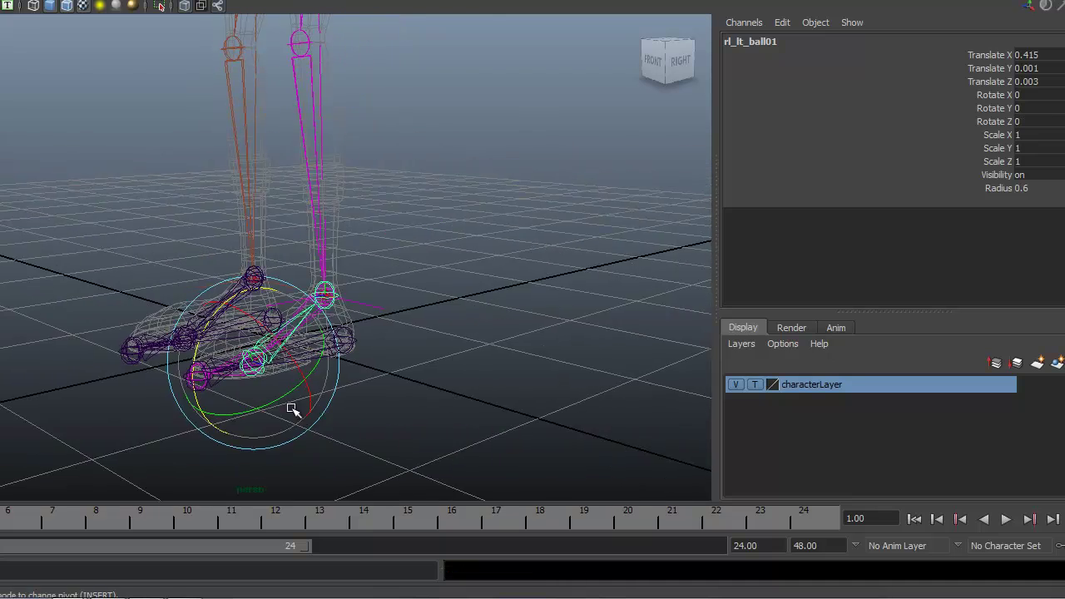
middle_click_drag(231, 409, 211, 376, "alt")
right_click_drag(211, 375, 551, 392, "alt")
middle_click_drag(430, 432, 457, 363, "alt")
left_click_drag(457, 363, 285, 381, "alt")
middle_click_drag(197, 283, 271, 338, "alt")
right_click_drag(271, 338, 342, 352, "alt")
middle_click_drag(279, 391, 321, 349, "alt")
right_click_drag(321, 351, 305, 357, "alt")
left_click(316, 150)
right_click_drag(316, 150, 325, 347, "alt")
middle_click_drag(148, 132, 305, 222, "alt")
left_click(331, 180)
middle_click_drag(601, 377, 433, 356, "alt")
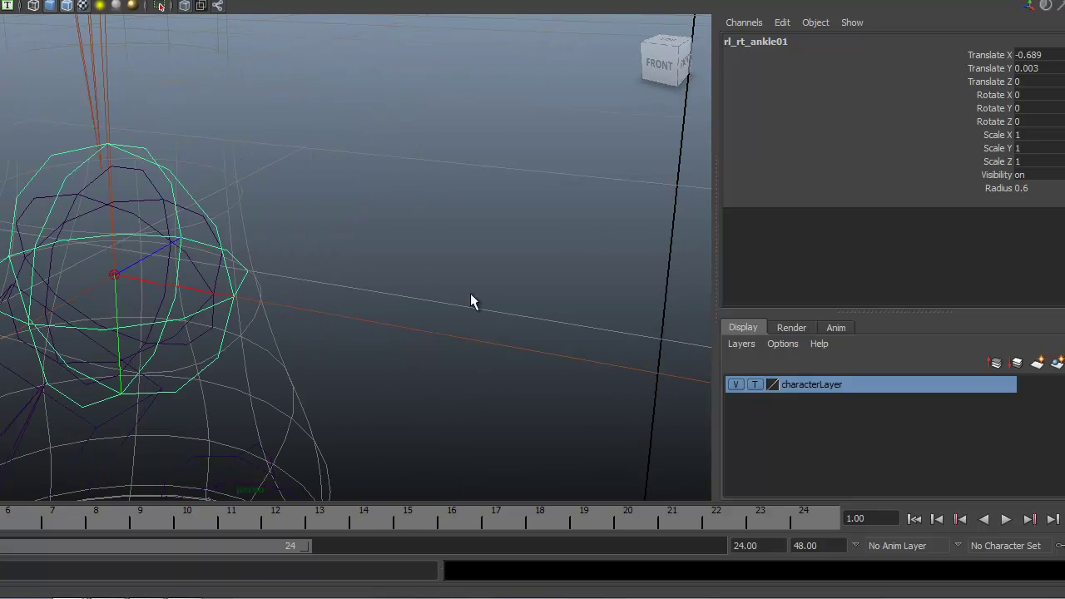
Step: Add the right leg IK handle ik_rt_leg01 to the selection and point constrain it to rl_rt_ankle01
left_click_drag(456, 297, 483, 251, "alt")
right_click_drag(499, 236, 385, 242, "alt")
middle_click_drag(391, 247, 402, 266, "alt")
left_click_drag(326, 190, 361, 284, "shift")
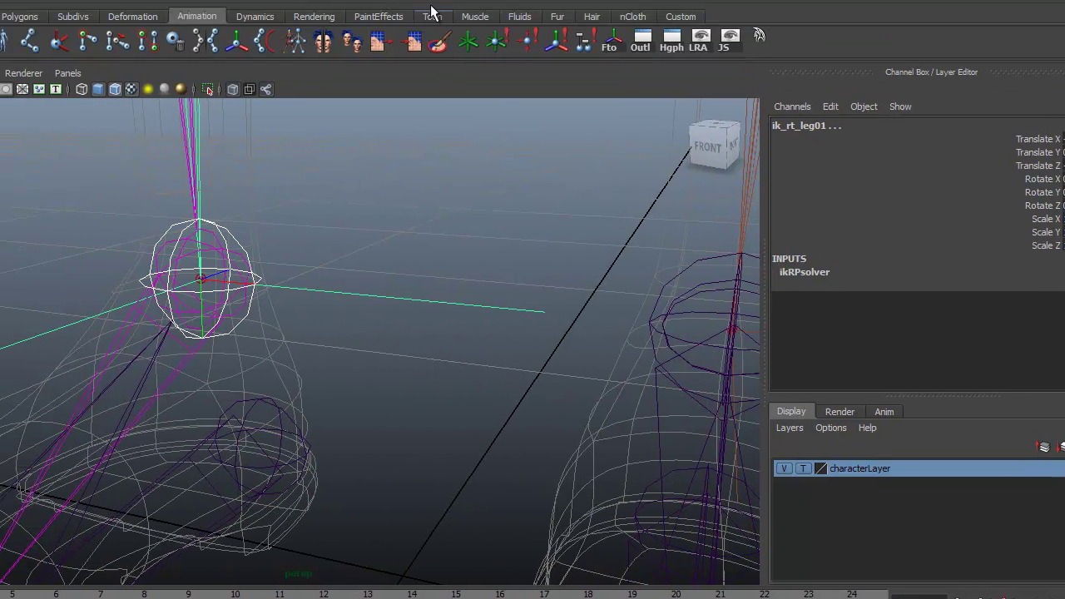
left_click(472, 33)
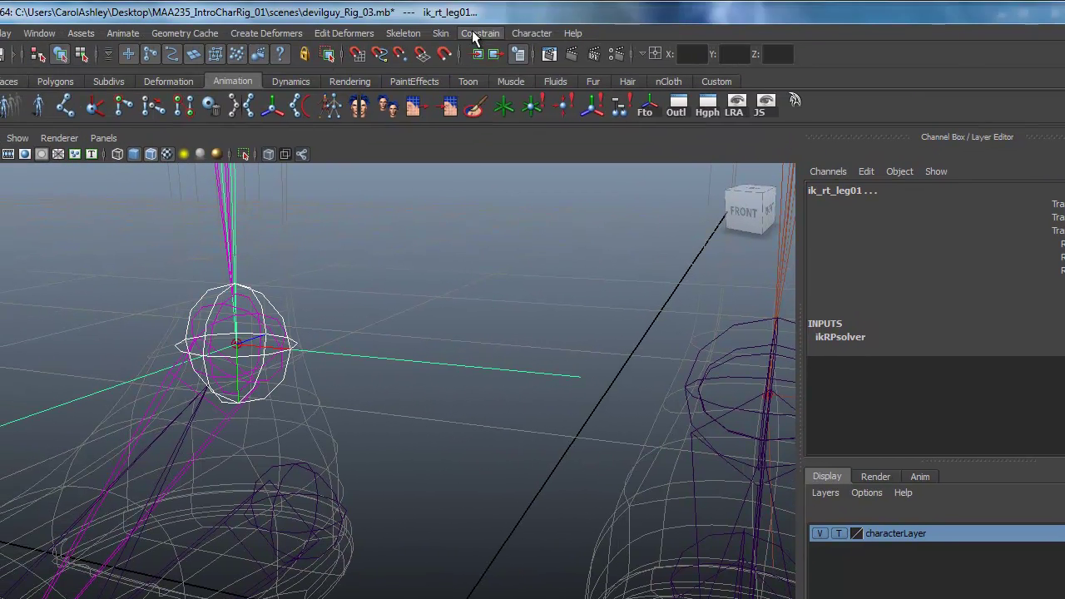
left_click(486, 58)
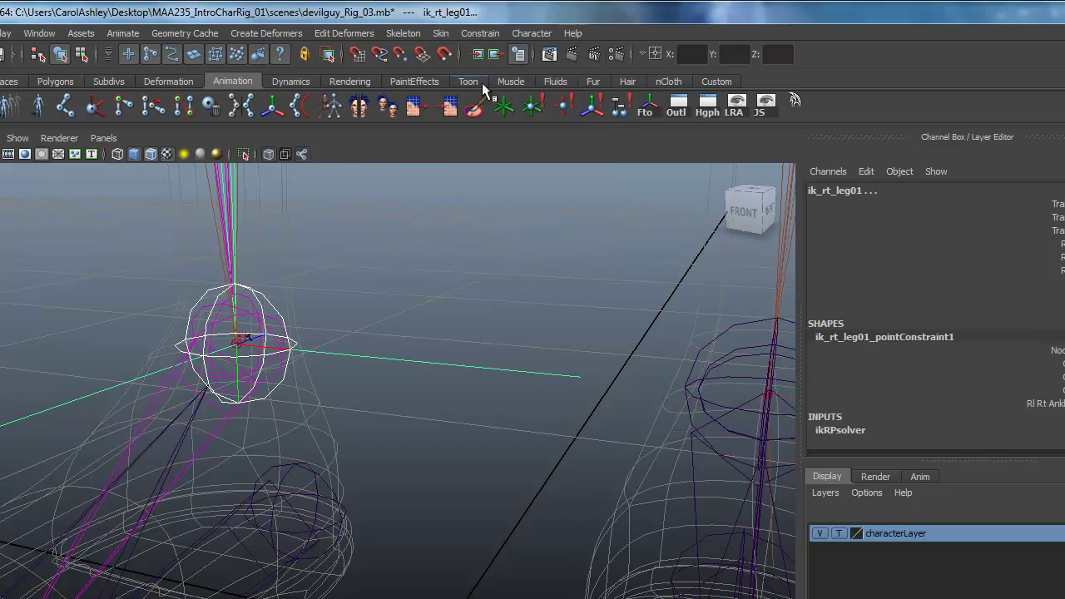
Step: Orient constrain the right ankle bone joint bn_rt_ankle01 to the reverse-foot ball joint rl_rt_ball01
left_click_drag(459, 447, 325, 469, "alt")
middle_click_drag(323, 463, 418, 450, "alt")
right_click_drag(417, 450, 478, 455, "alt")
middle_click_drag(478, 455, 520, 440, "alt")
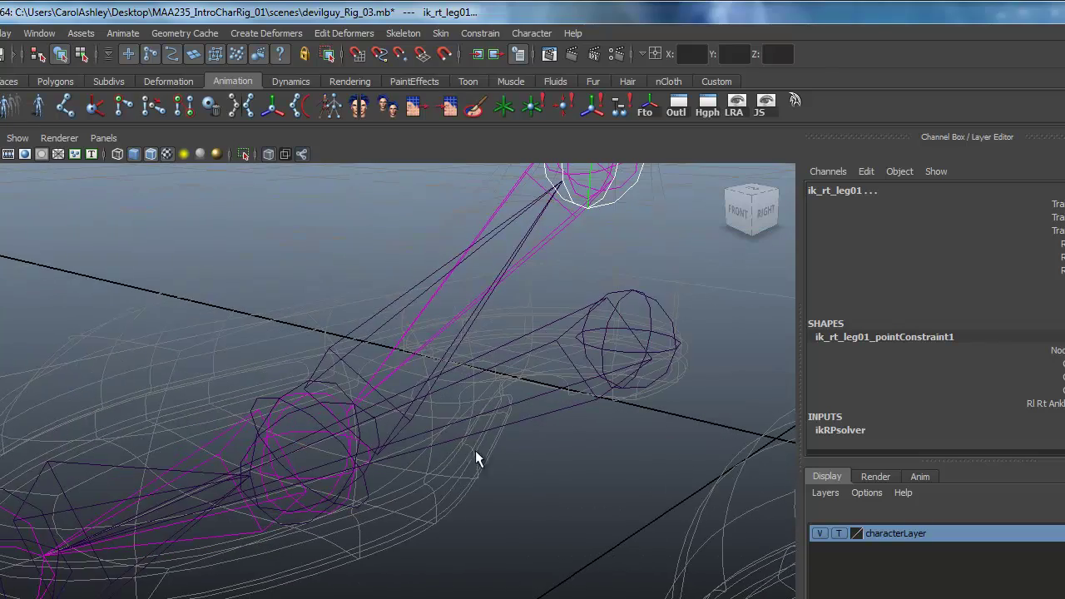
left_click(296, 385)
scroll(299, 370, "up", 2)
middle_click_drag(499, 438, 457, 476, "alt")
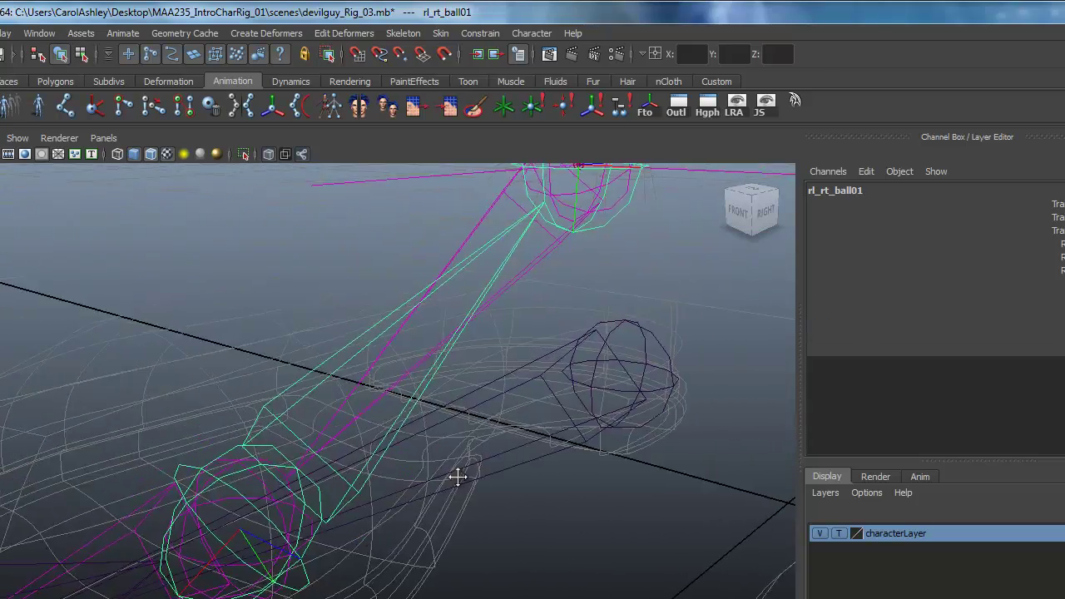
left_click(482, 215, "shift")
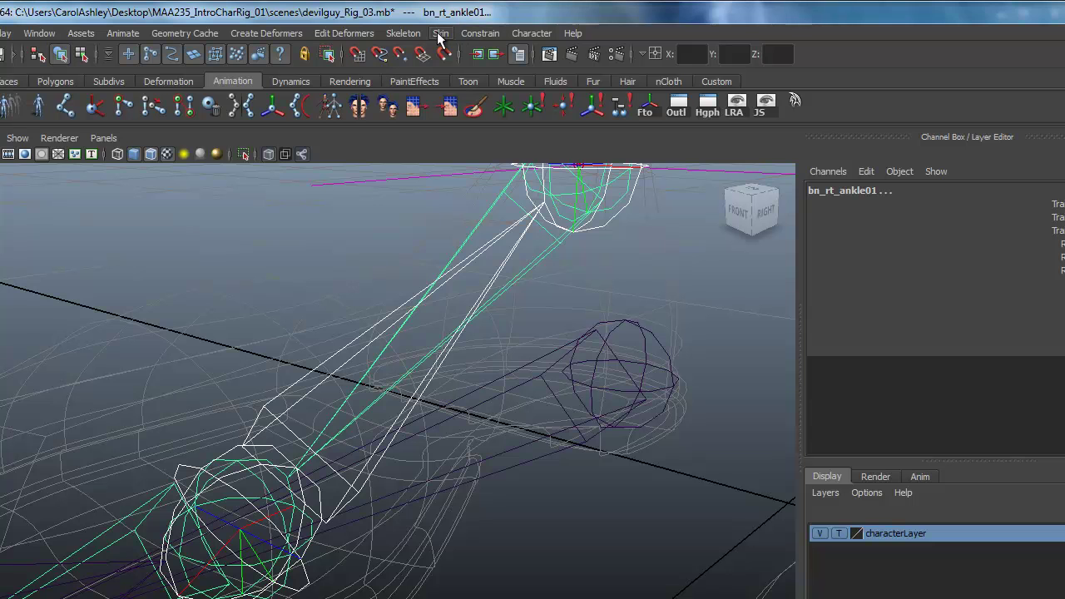
left_click(473, 32)
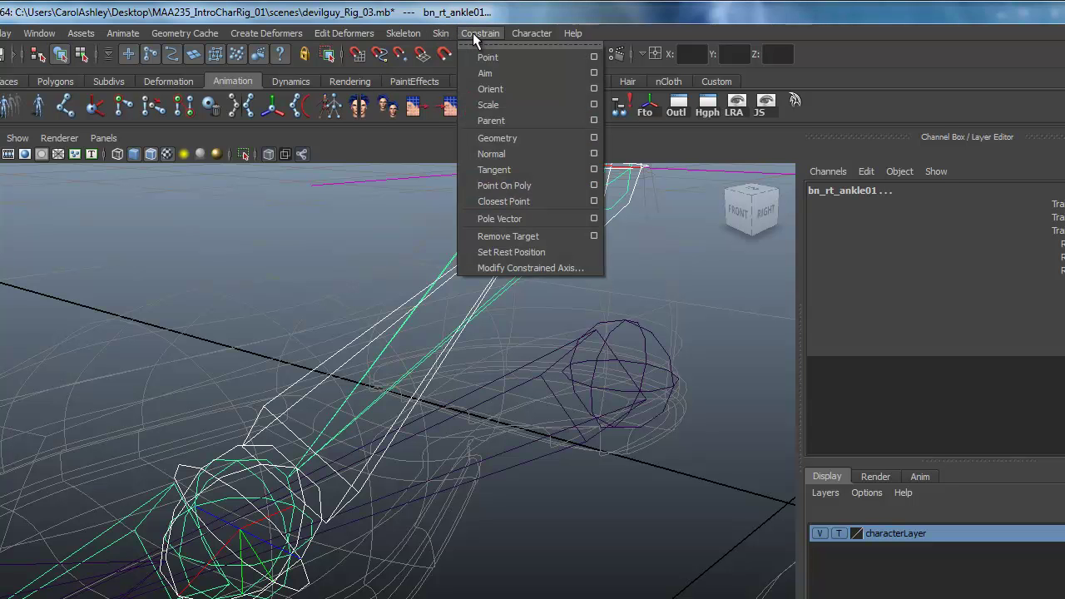
left_click(491, 90)
Step: Orient constrain the right ball bone joint be_rt_ball01 to the reverse-foot toe joint rl_rt_toe01
left_click_drag(547, 465, 560, 306, "alt")
left_click_drag(264, 443, 275, 410, "alt")
left_click(92, 402)
middle_click_drag(95, 409, 238, 462, "alt")
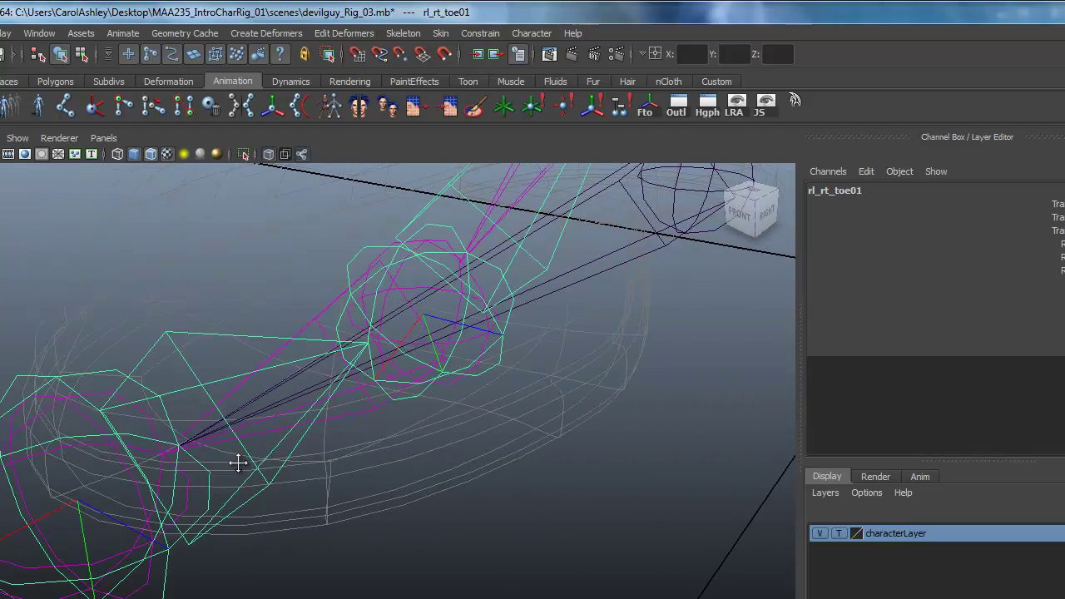
left_click(316, 316)
left_click(404, 31)
mouse_move(478, 31)
left_click(490, 89)
Step: Test-rotate the right reverse-foot toe joint rl_rt_toe01, and return it to its rest pose
left_click_drag(588, 450, 341, 529, "alt")
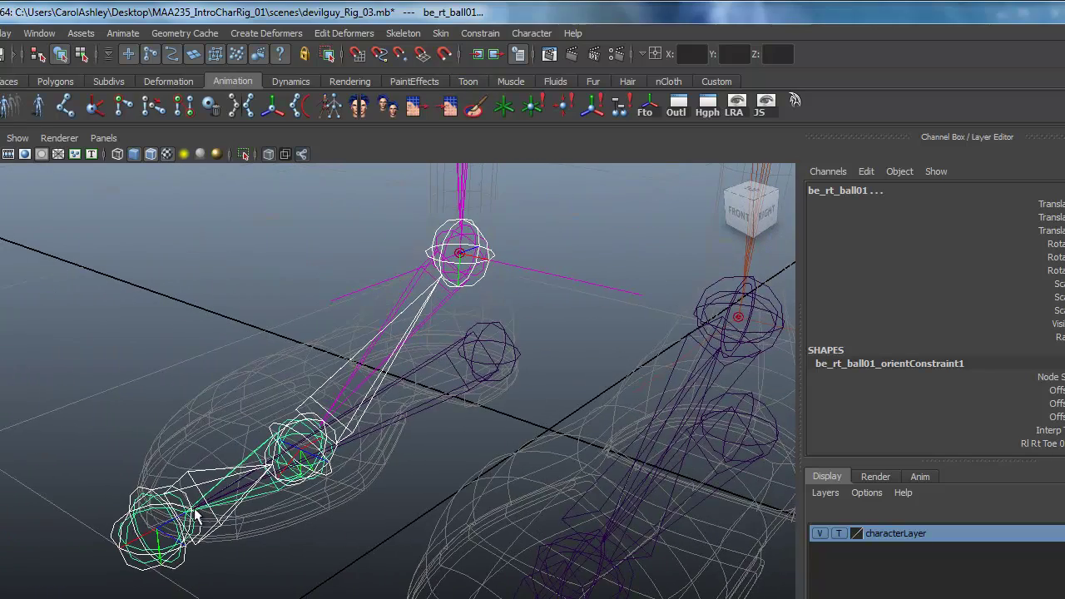
left_click(136, 496)
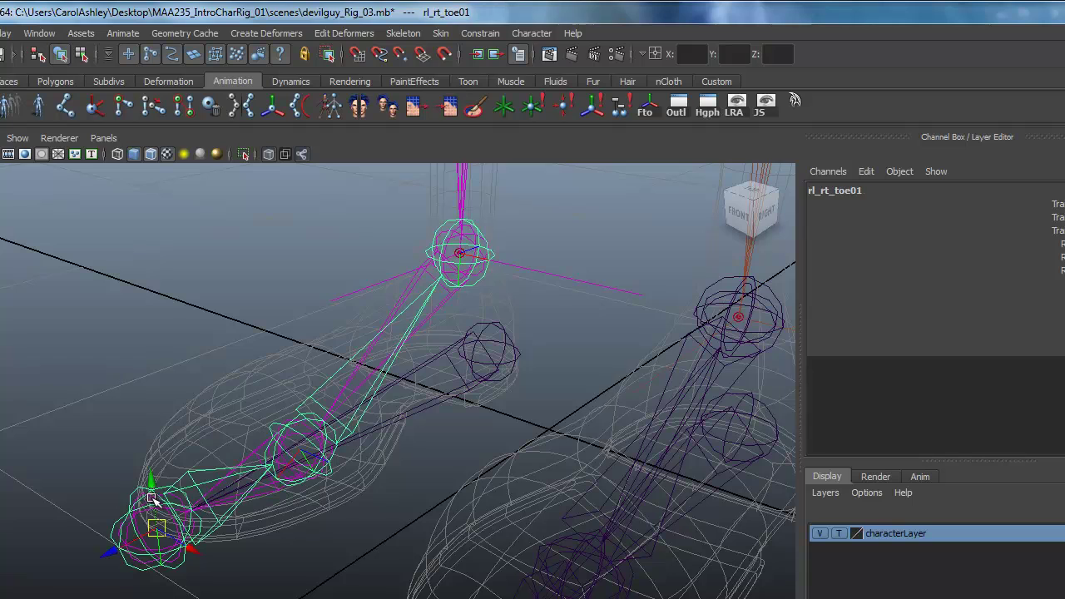
key("e")
left_click_drag(124, 477, 103, 504)
right_click_drag(414, 475, 200, 458, "alt")
left_click_drag(210, 440, 302, 443)
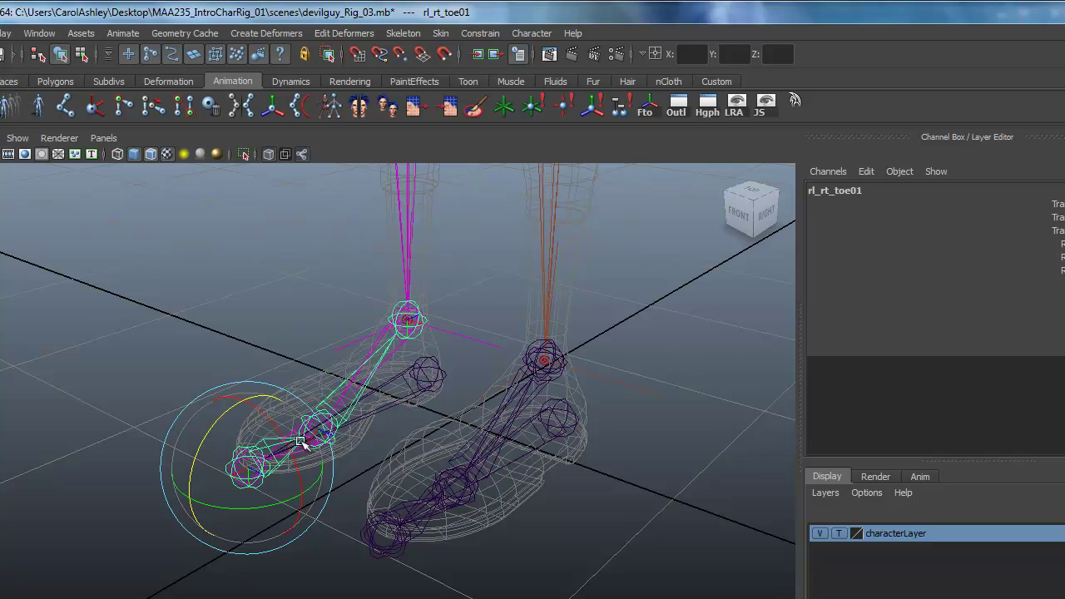
Step: Pick the right reverse-foot ball joint rl_rt_ball01, test-rotate it, and undo the rotation
left_click(407, 314)
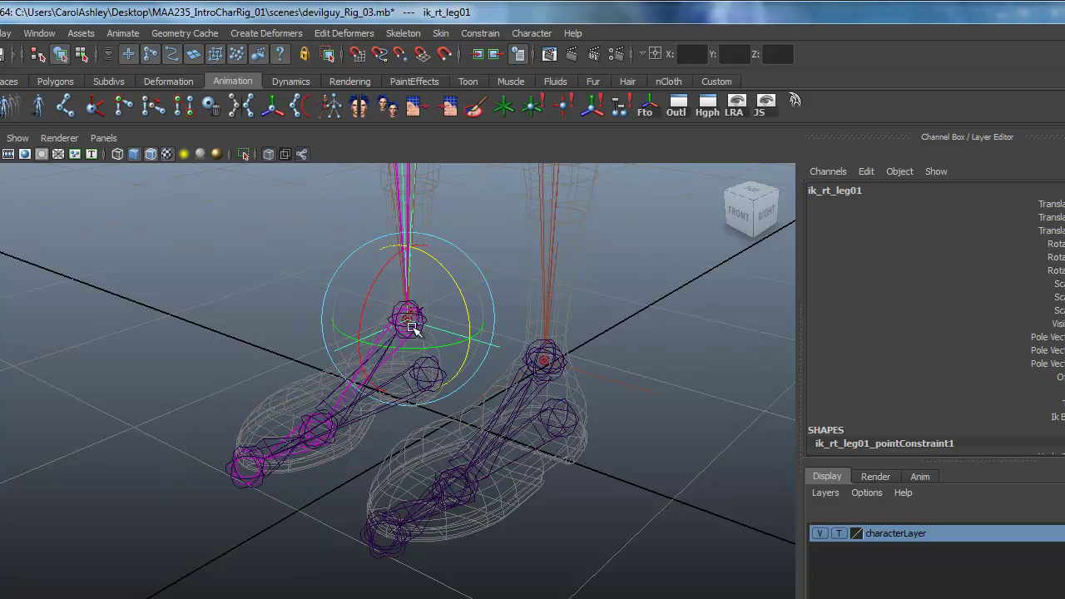
left_click(319, 415)
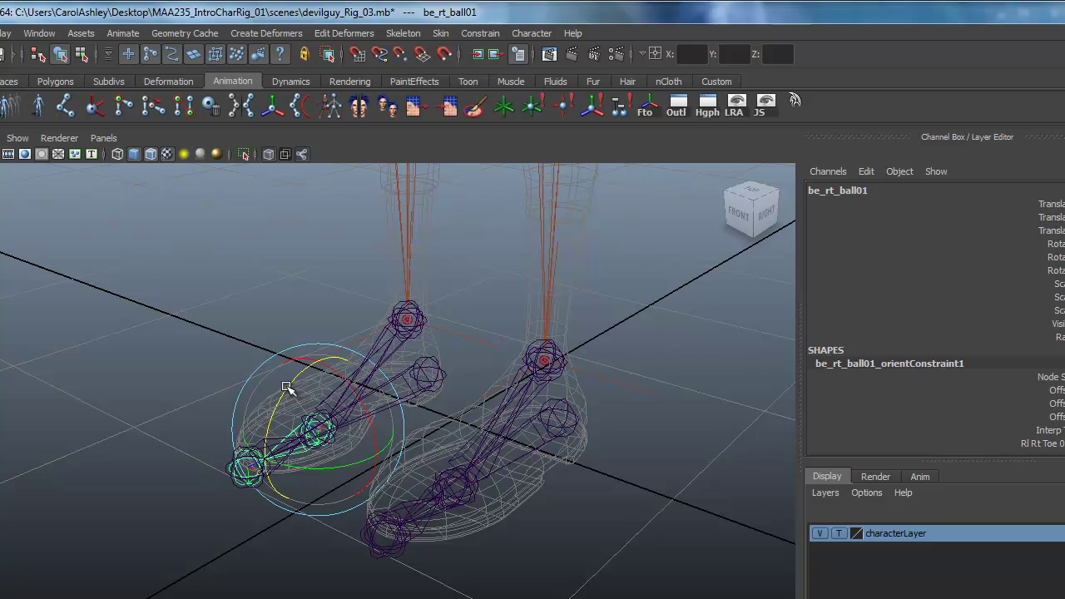
right_click_drag(234, 479, 419, 457, "alt")
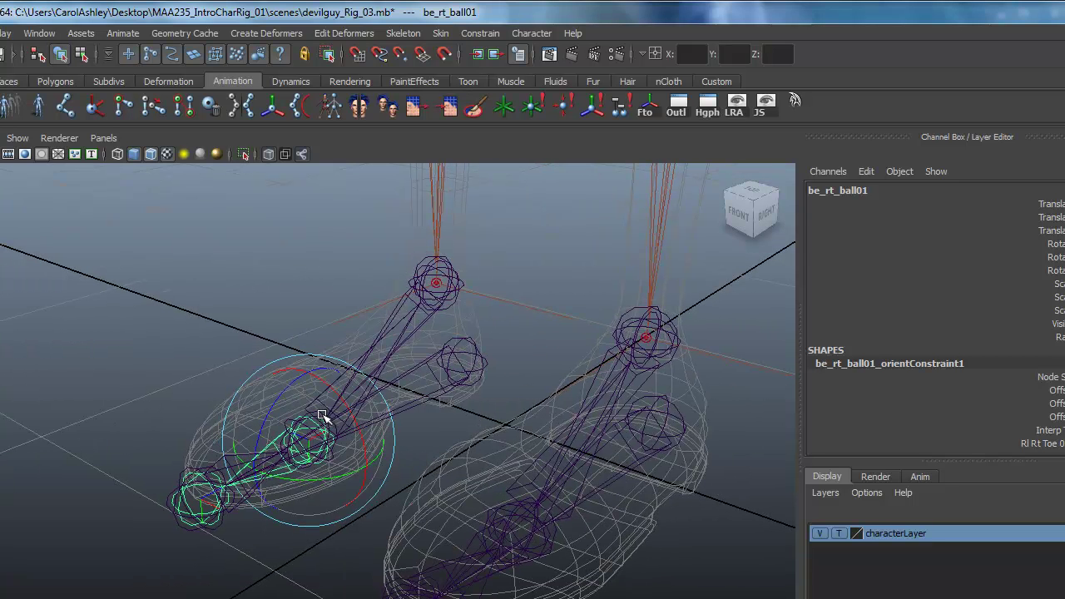
left_click(268, 317)
left_click(319, 413)
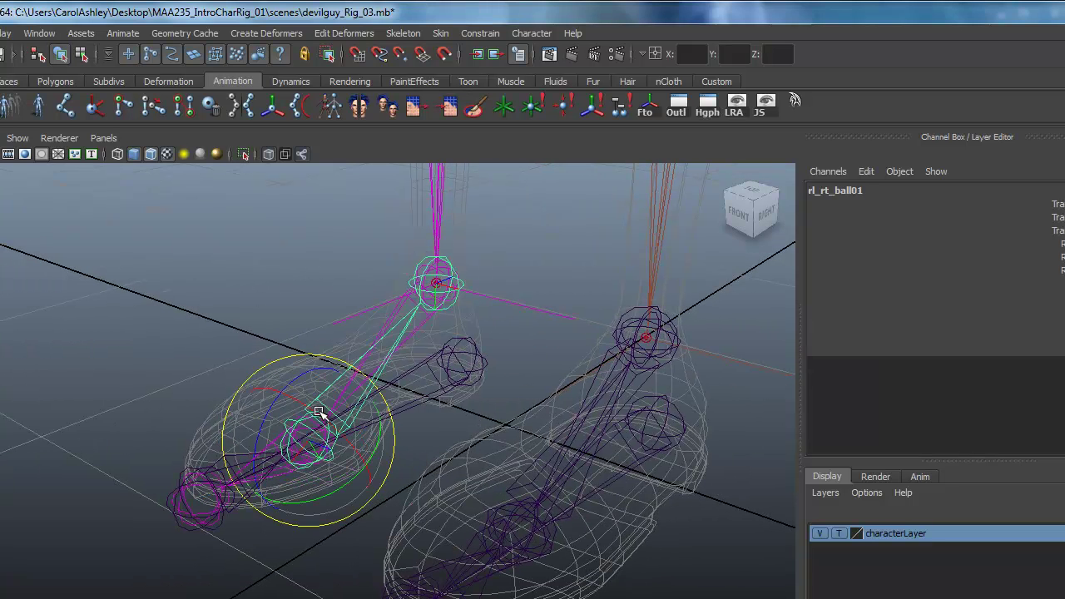
left_click_drag(272, 406, 308, 444)
key("ctrl+z")
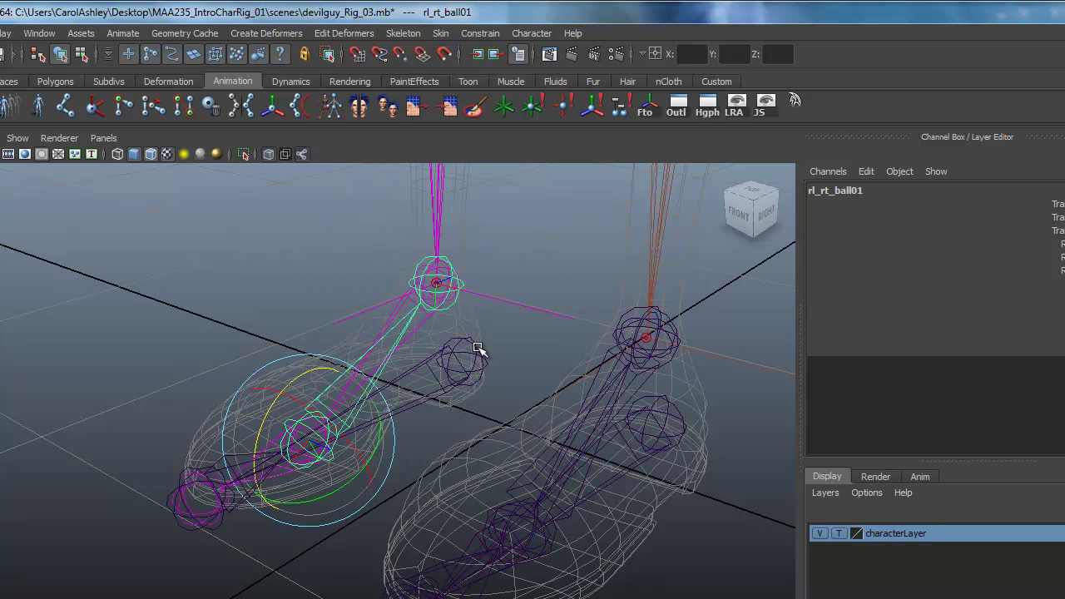
Step: Test-rotate the right reverse-foot heel joint, and undo the rotation
left_click(478, 347)
left_click_drag(541, 444, 404, 366, "alt")
key("z")
Step: Switch to the Select tool, clear the selection, and examine the joint chains of both feet
right_click_drag(635, 428, 364, 430, "alt")
left_click_drag(363, 432, 297, 480, "alt")
middle_click_drag(297, 481, 277, 502, "alt")
key("q")
right_click_drag(588, 507, 455, 518, "alt")
left_click(457, 515)
left_click_drag(375, 533, 367, 517, "alt")
right_click_drag(366, 518, 495, 510, "alt")
middle_click_drag(489, 513, 487, 512, "alt")
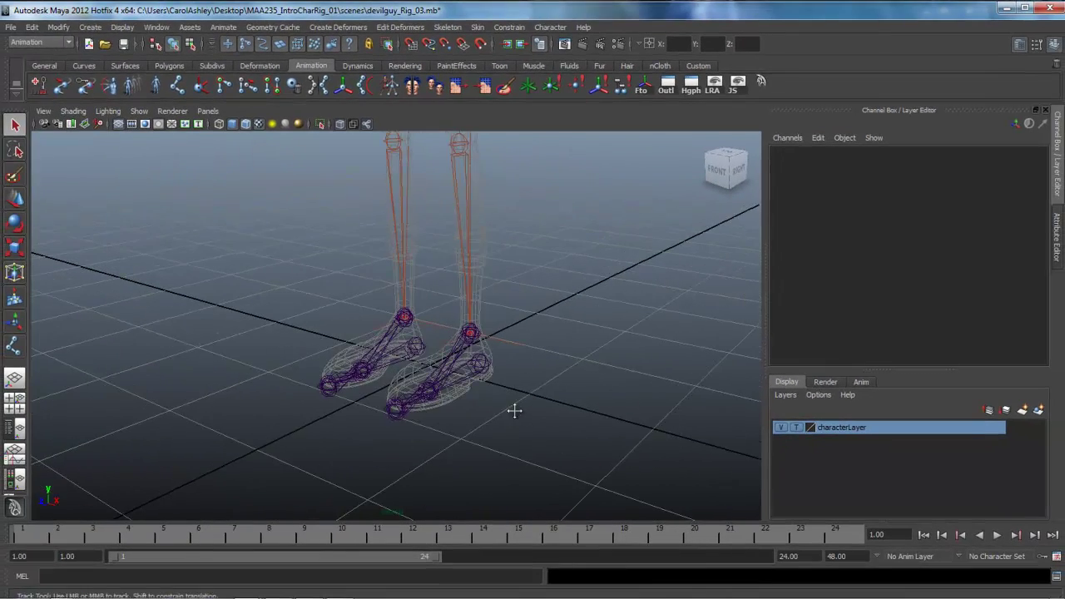
right_click_drag(423, 411, 535, 404, "alt")
left_click_drag(535, 404, 424, 366, "alt")
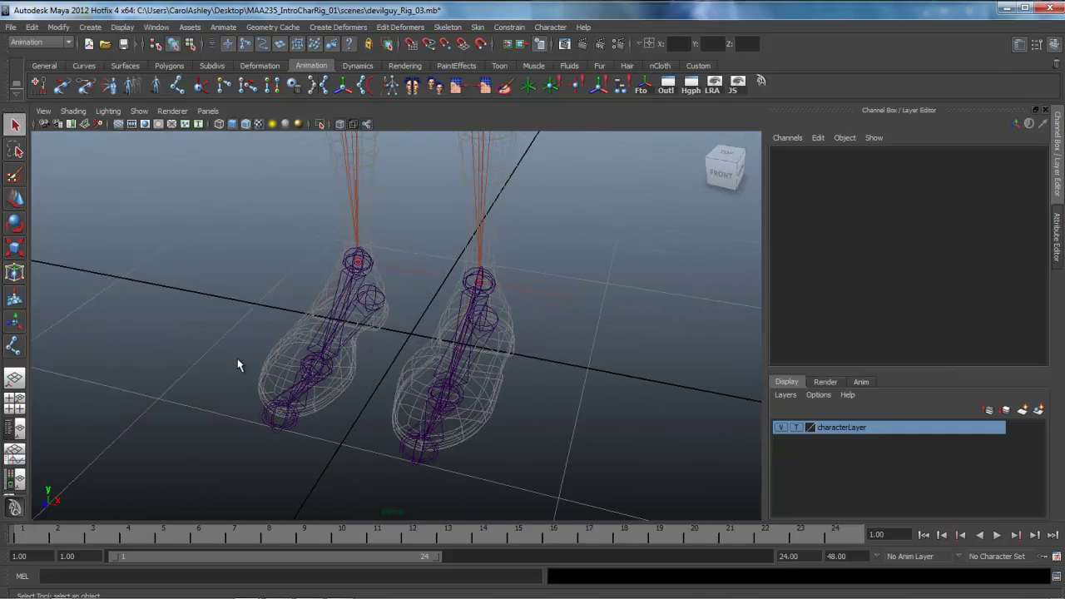
left_click_drag(329, 464, 487, 465, "alt")
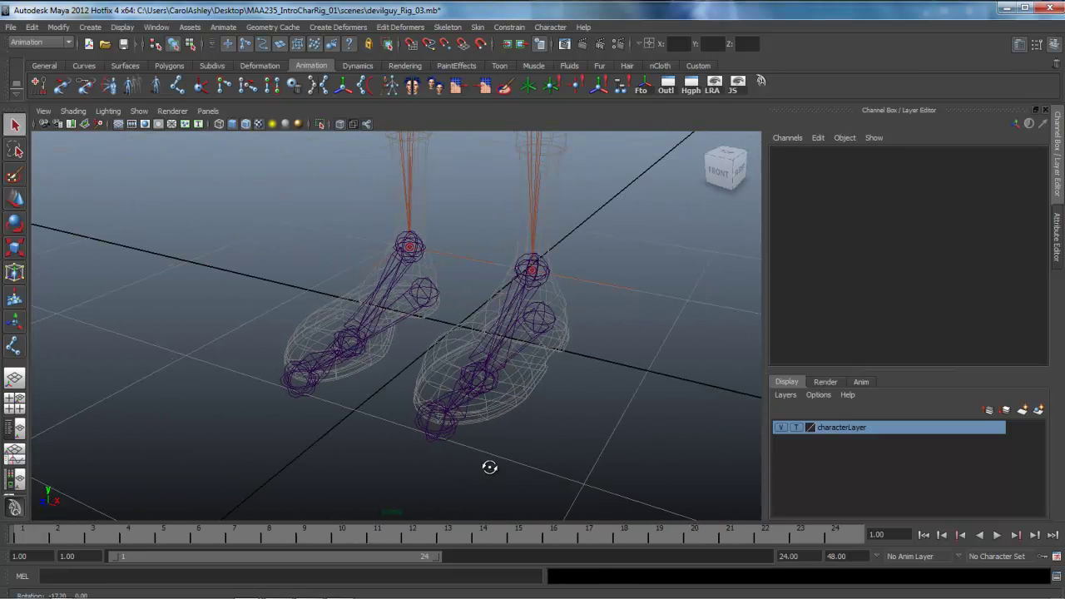
Step: Select the left reverse-foot ball joint rl_lt_ball01, examine the left foot's joint setup, and clear the selection
left_click(496, 378)
left_click_drag(491, 381, 445, 451, "alt")
right_click_drag(372, 445, 451, 416, "alt")
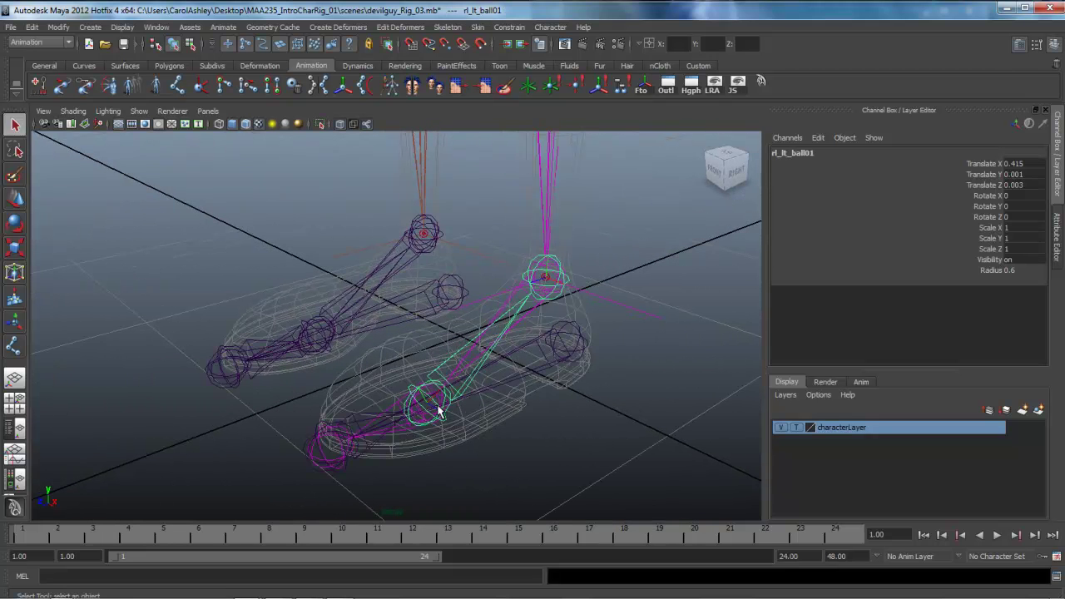
left_click_drag(421, 428, 571, 320, "alt")
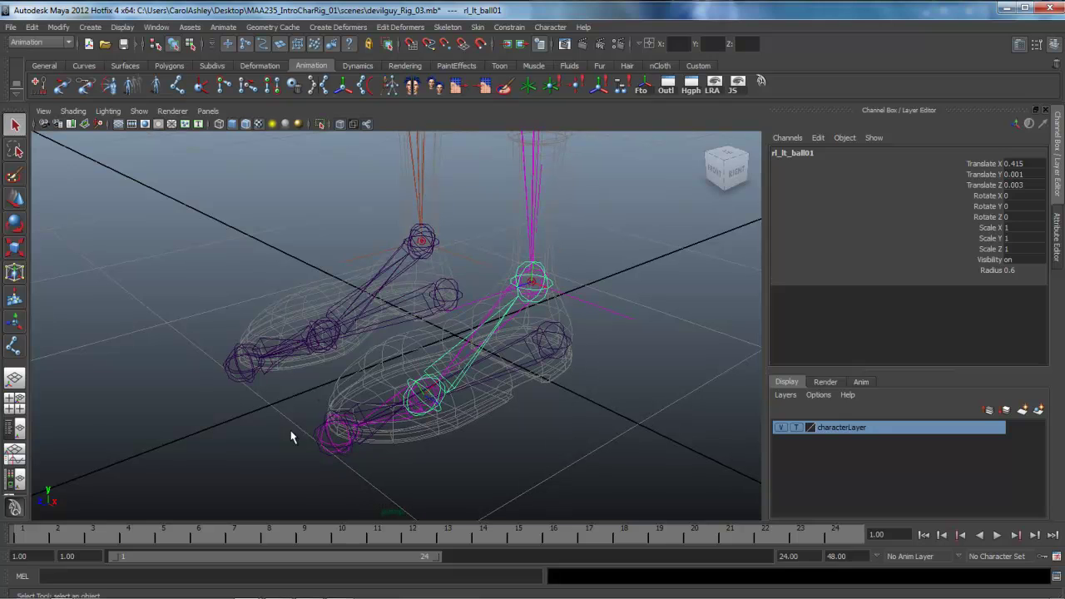
left_click_drag(310, 459, 358, 377, "alt")
left_click_drag(427, 404, 408, 413, "alt")
left_click_drag(584, 428, 552, 441, "alt")
left_click(522, 430)
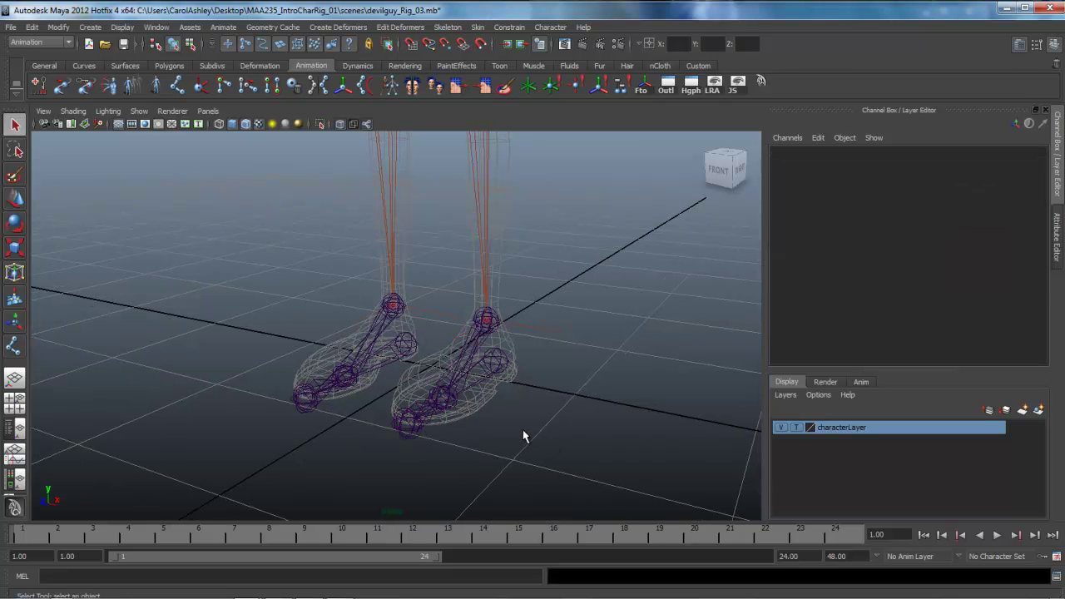